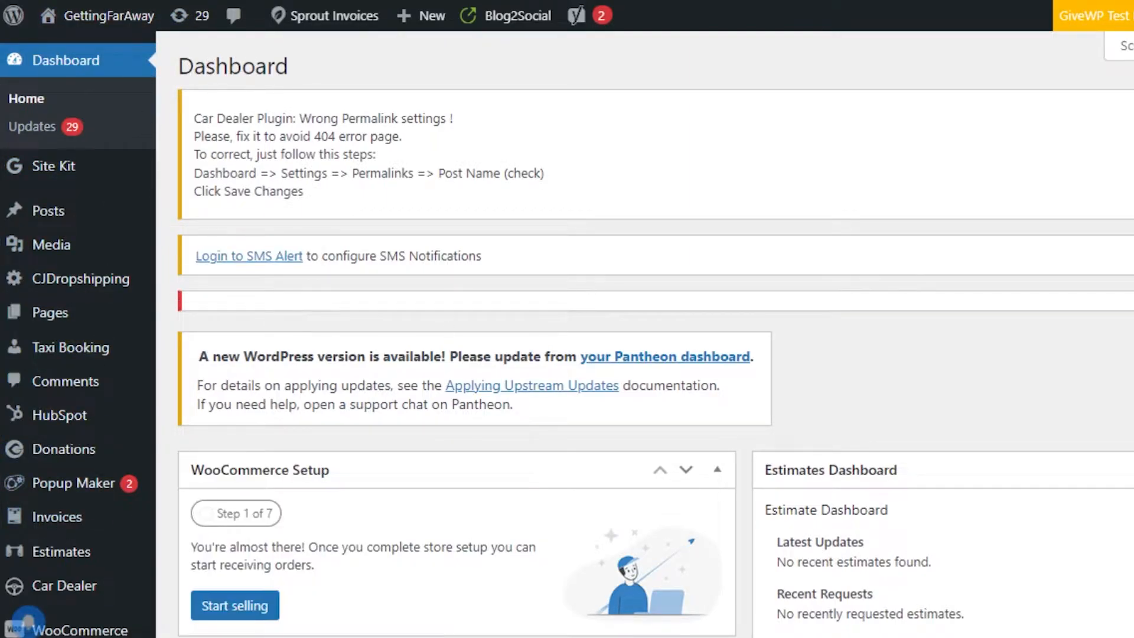
Open the page for adding new plugins from the WordPress dashboard.
scroll(27, 617, down, 15)
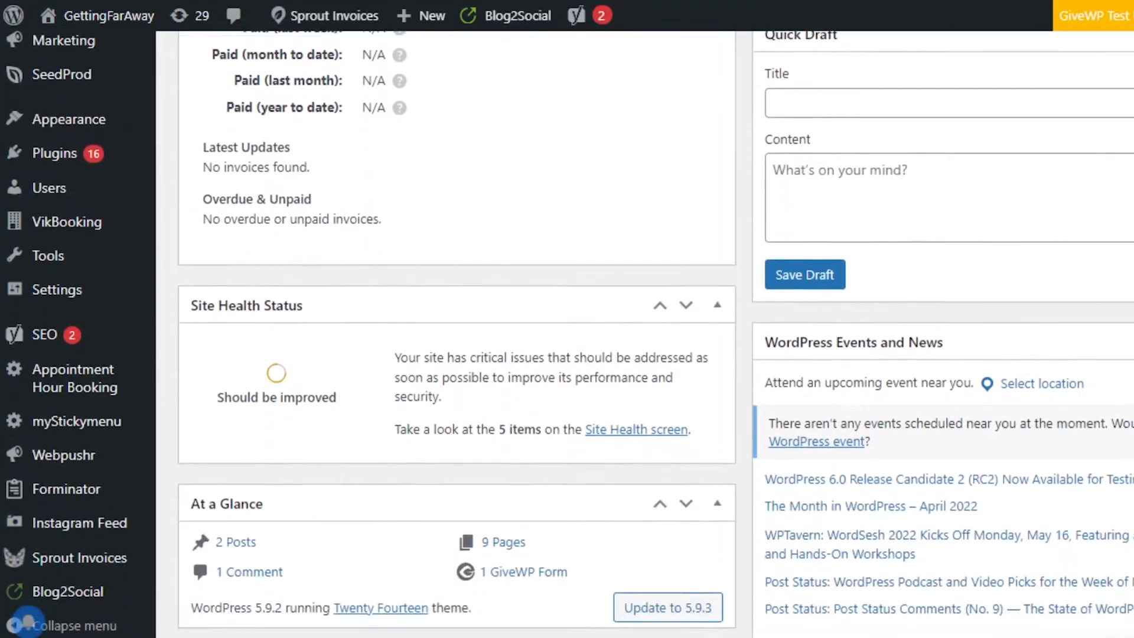
scroll(76, 532, up, 2)
mouse_move(59, 227)
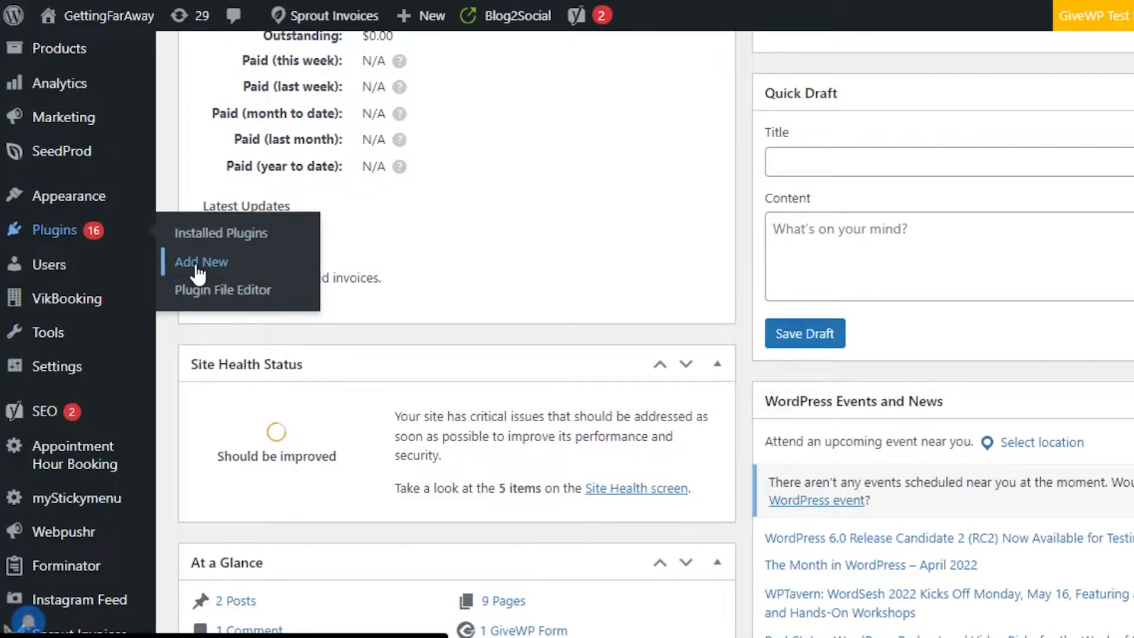
click(198, 266)
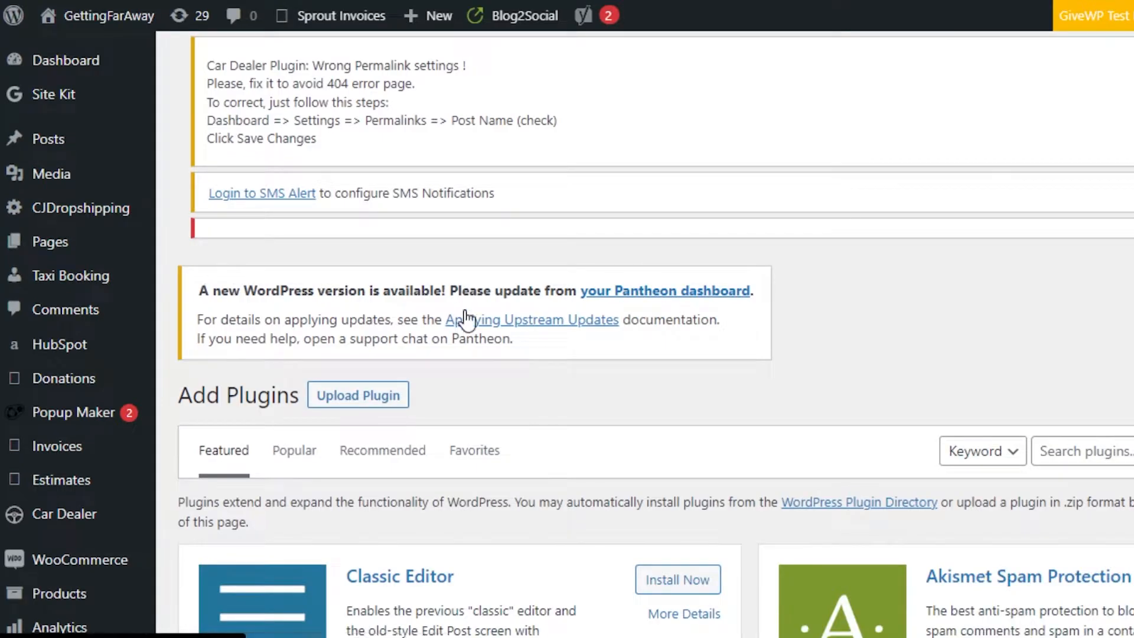
Look over the featured plugins and search the plugin directory for "woo".
scroll(644, 333, down, 5)
scroll(644, 333, up, 1)
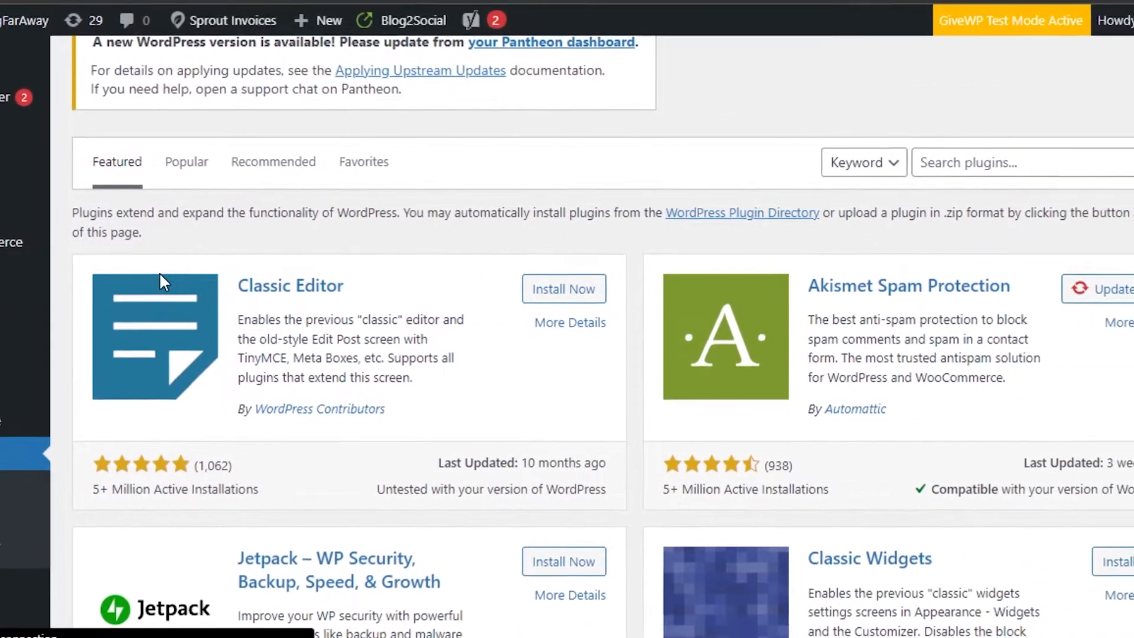
scroll(163, 283, down, 10)
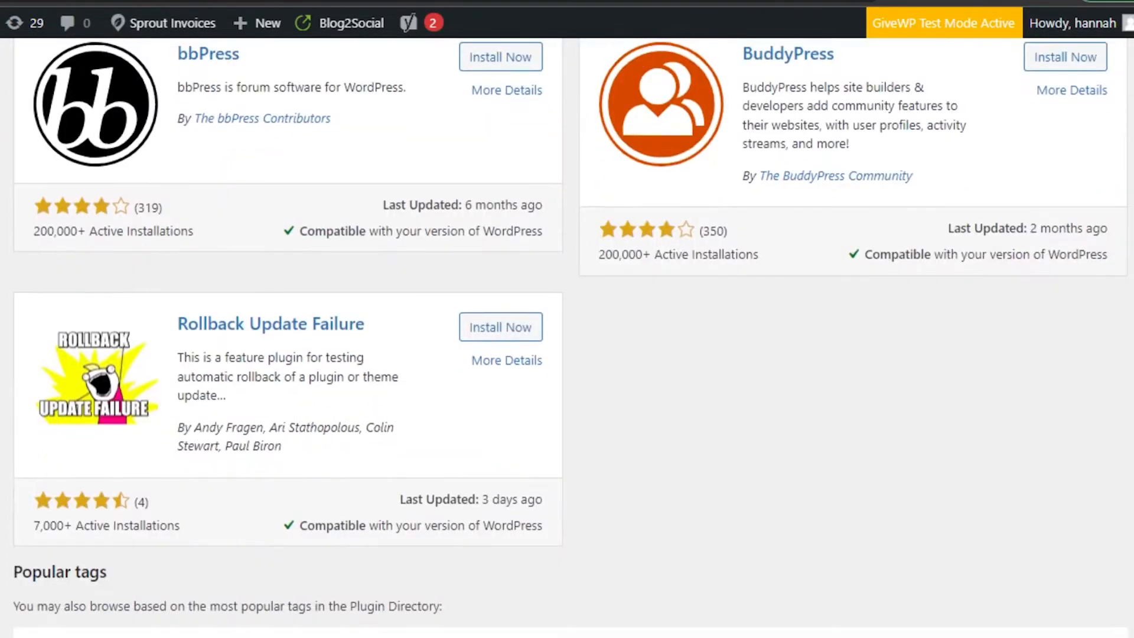
scroll(567, 336, down, 3)
scroll(567, 336, up, 15)
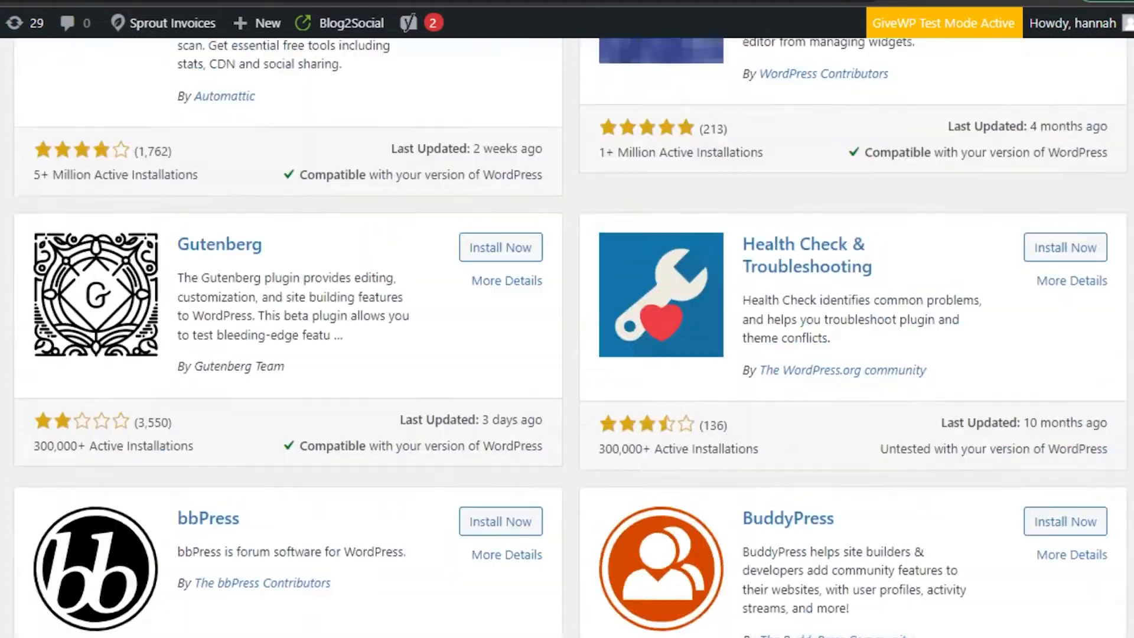
scroll(567, 336, up, 3)
scroll(566, 337, down, 2)
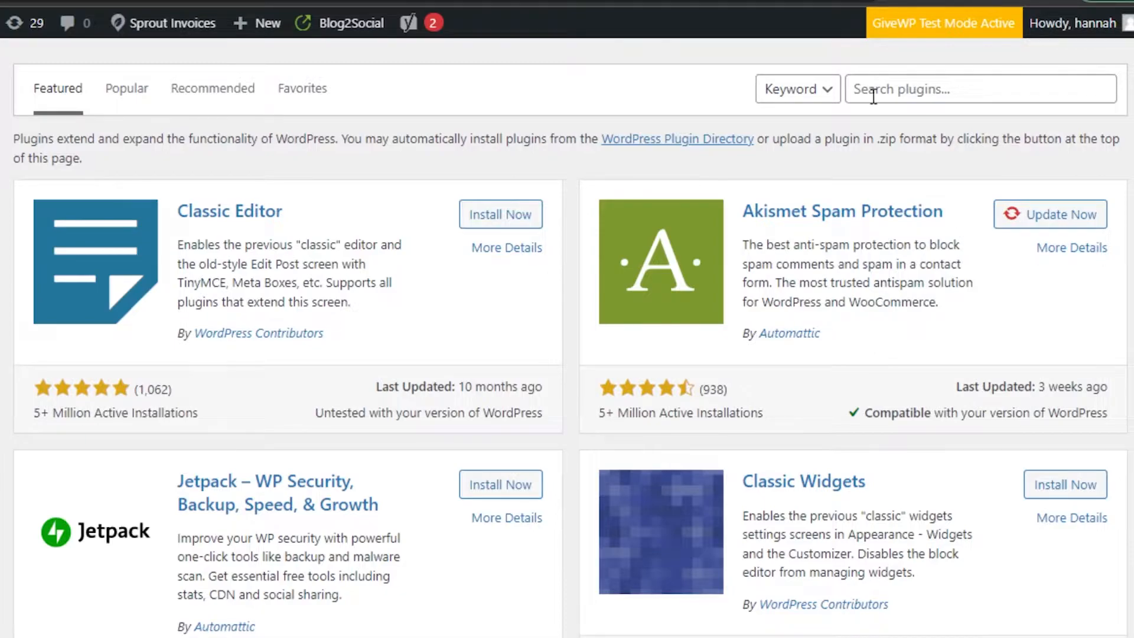
click(924, 85)
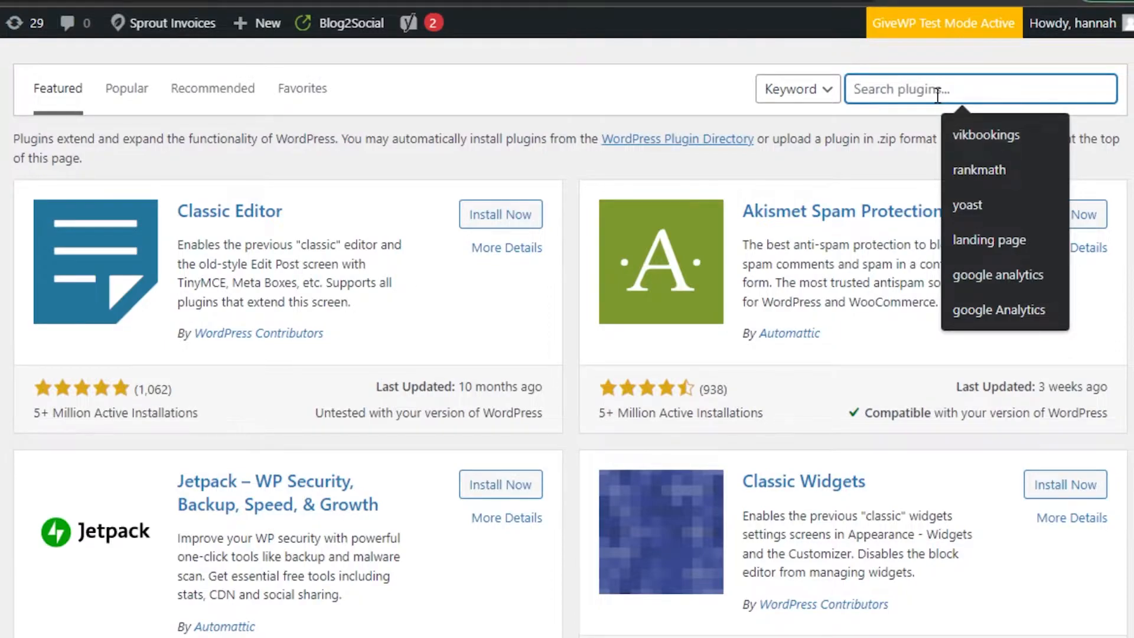
text(woo)
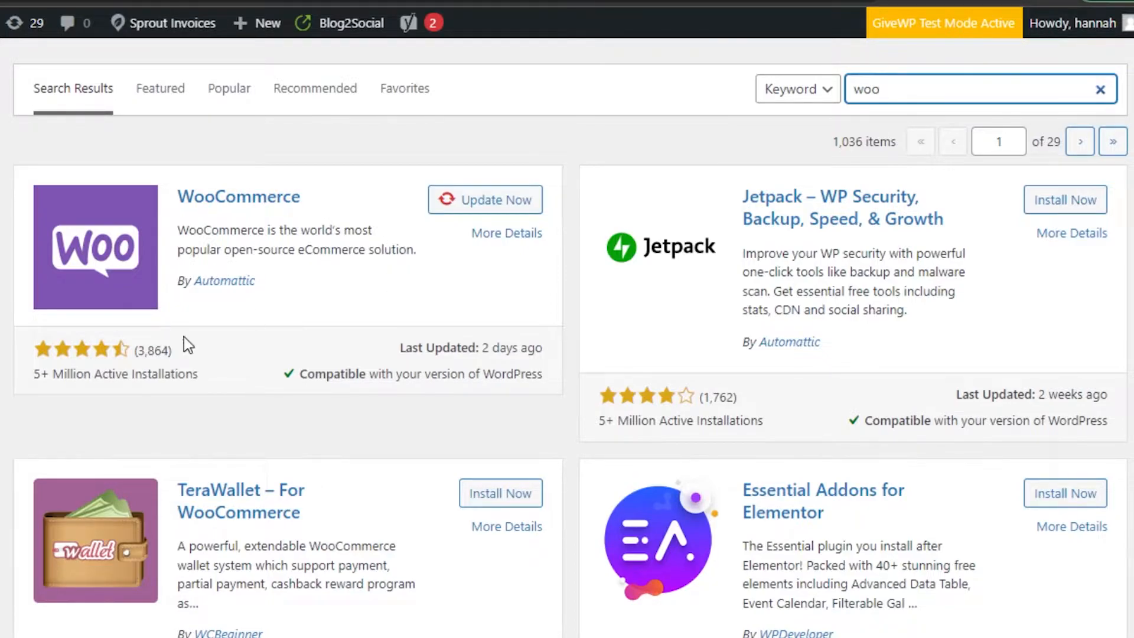
Check the number of active installations listed for the WooCommerce plugin.
drag(37, 387, 207, 367)
click(207, 368)
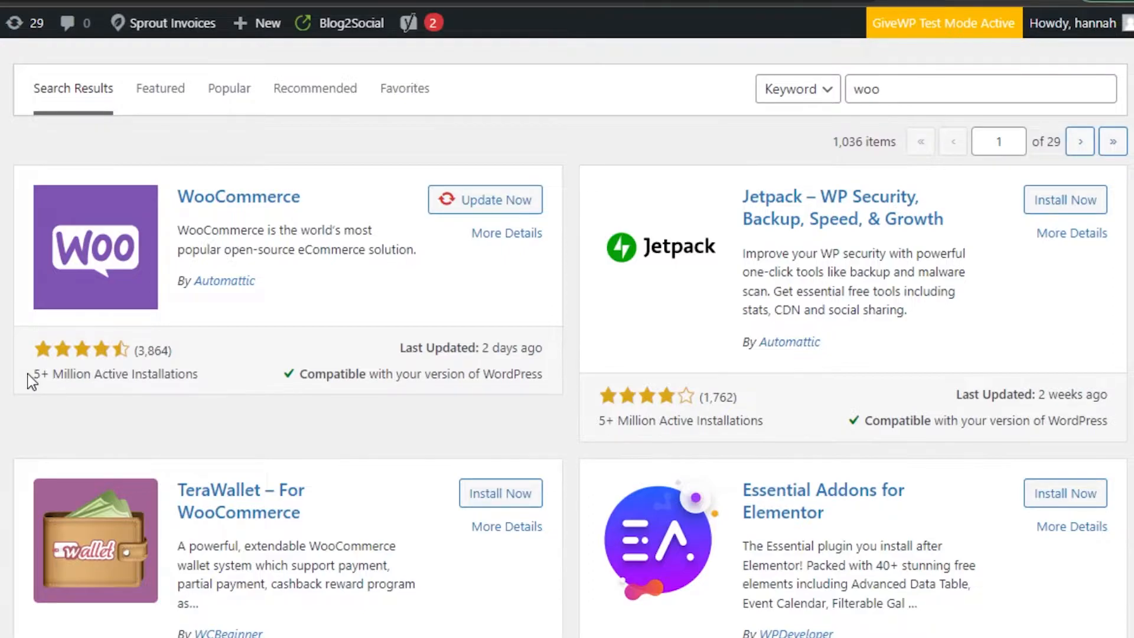
drag(30, 373, 205, 362)
click(205, 362)
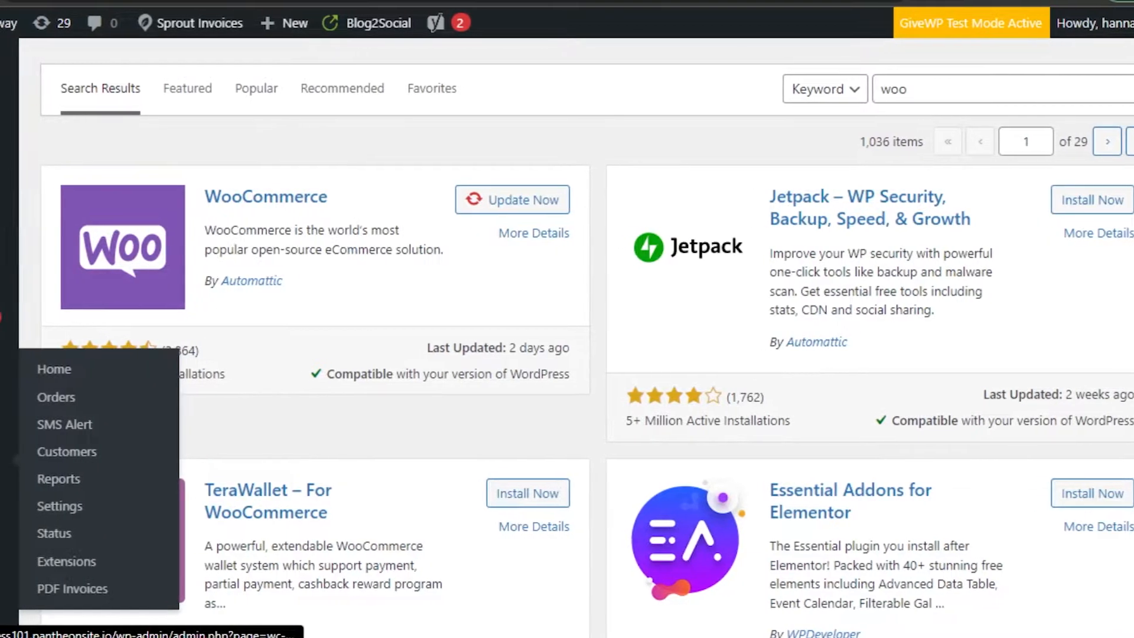
Open the WooCommerce home page and look over the store details form of the setup wizard.
mouse_move(43, 467)
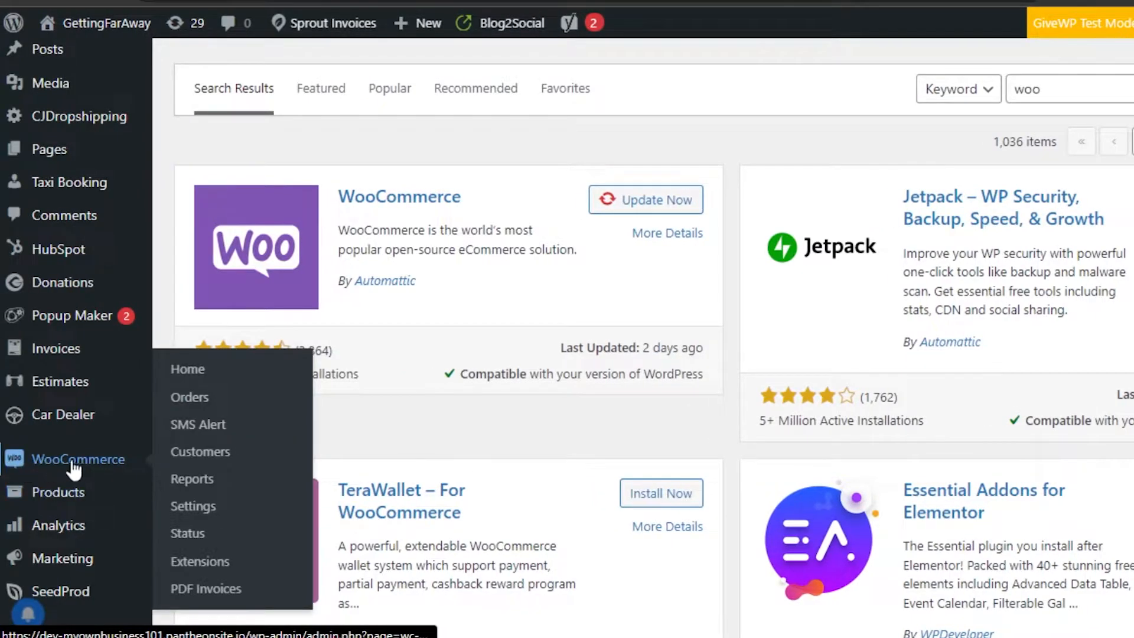
click(175, 370)
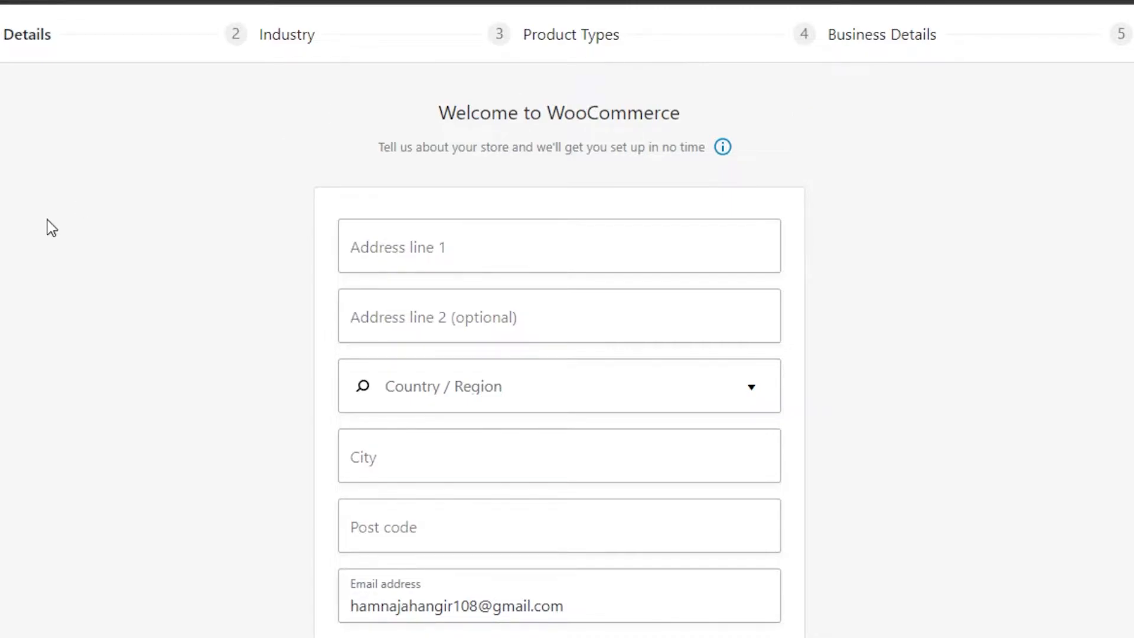
scroll(566, 318, down, 3)
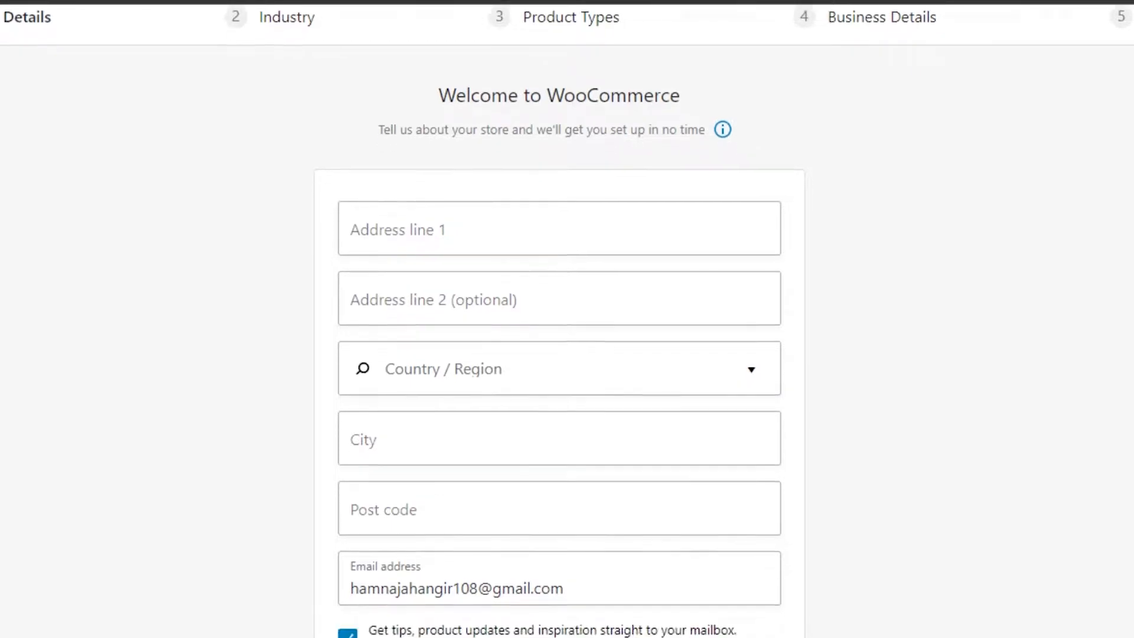
scroll(567, 319, up, 3)
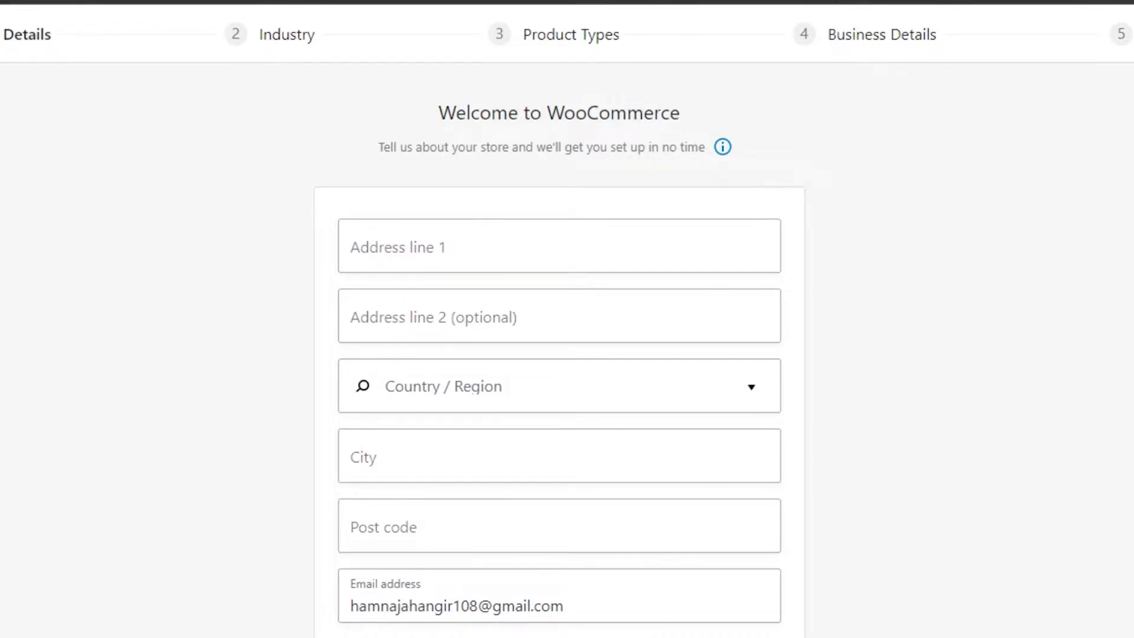
scroll(567, 319, down, 2)
scroll(559, 319, down, 1)
scroll(559, 318, up, 3)
Fill in the store's address, city and ZIP code, choose United States (US) — New York as the country/region, and continue to the industry selection.
click(434, 244)
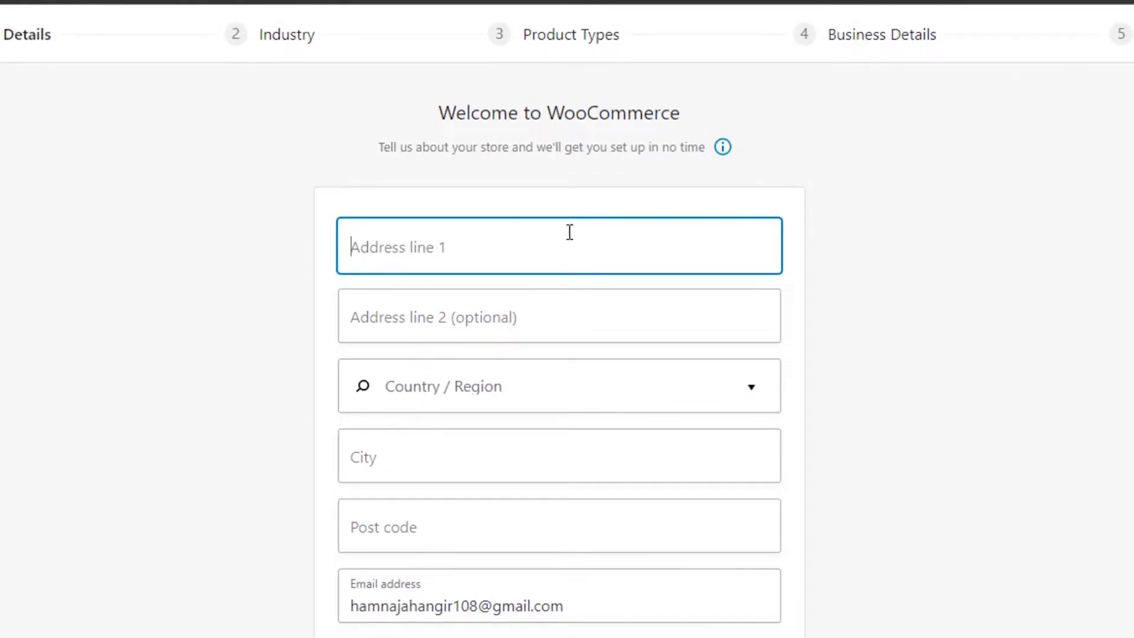
click(638, 381)
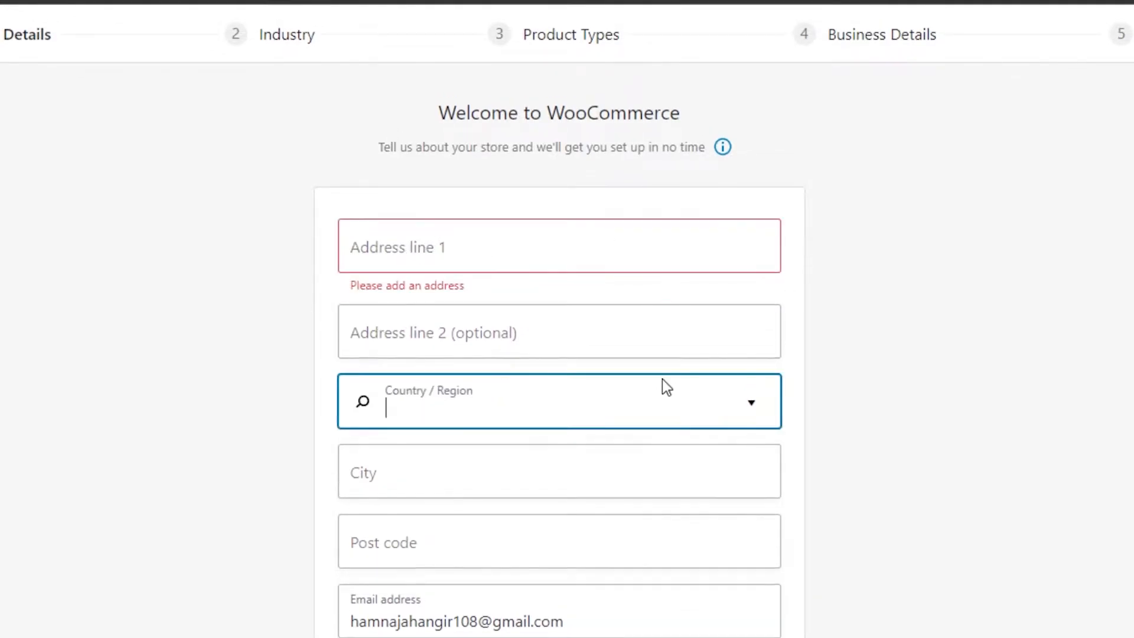
click(764, 396)
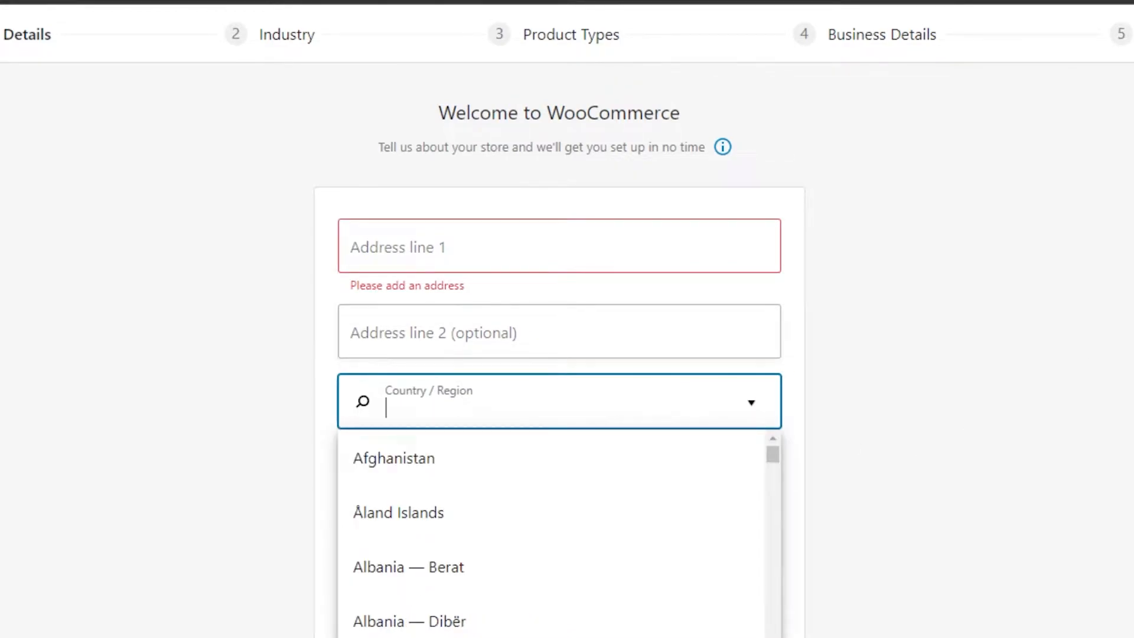
scroll(560, 354, down, 1)
click(756, 319)
click(760, 325)
drag(772, 366, 772, 626)
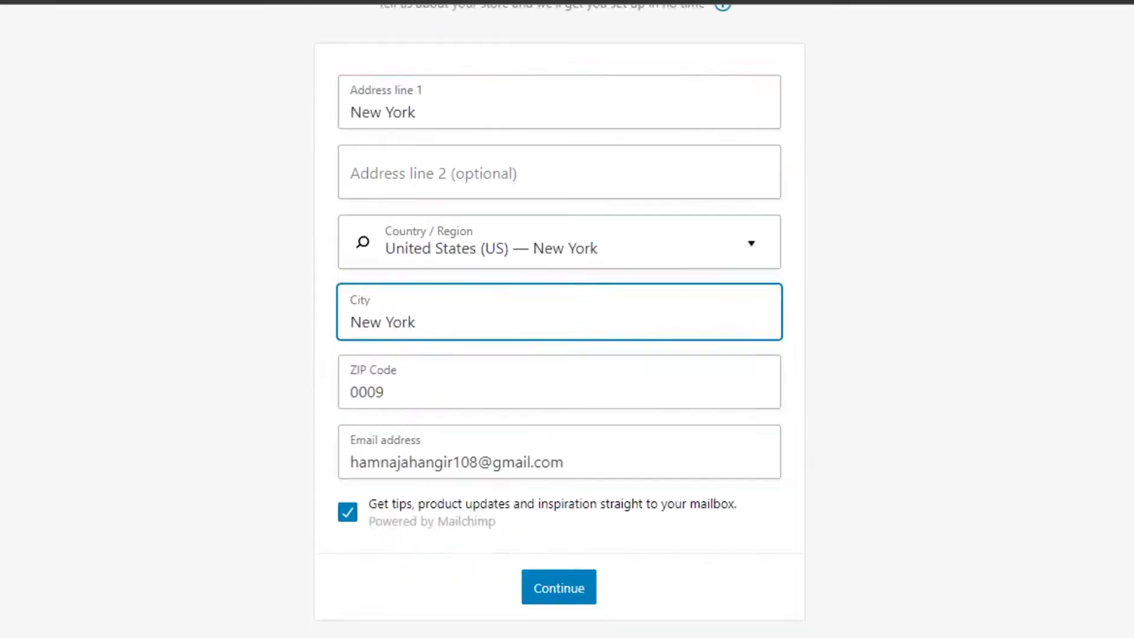
scroll(560, 319, down, 2)
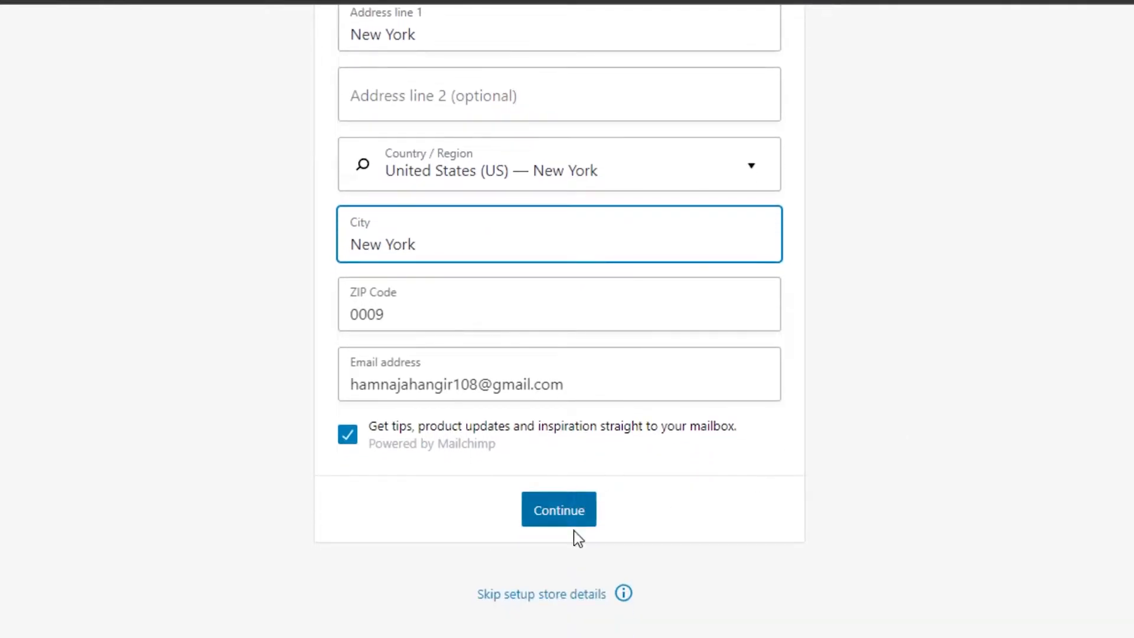
click(565, 520)
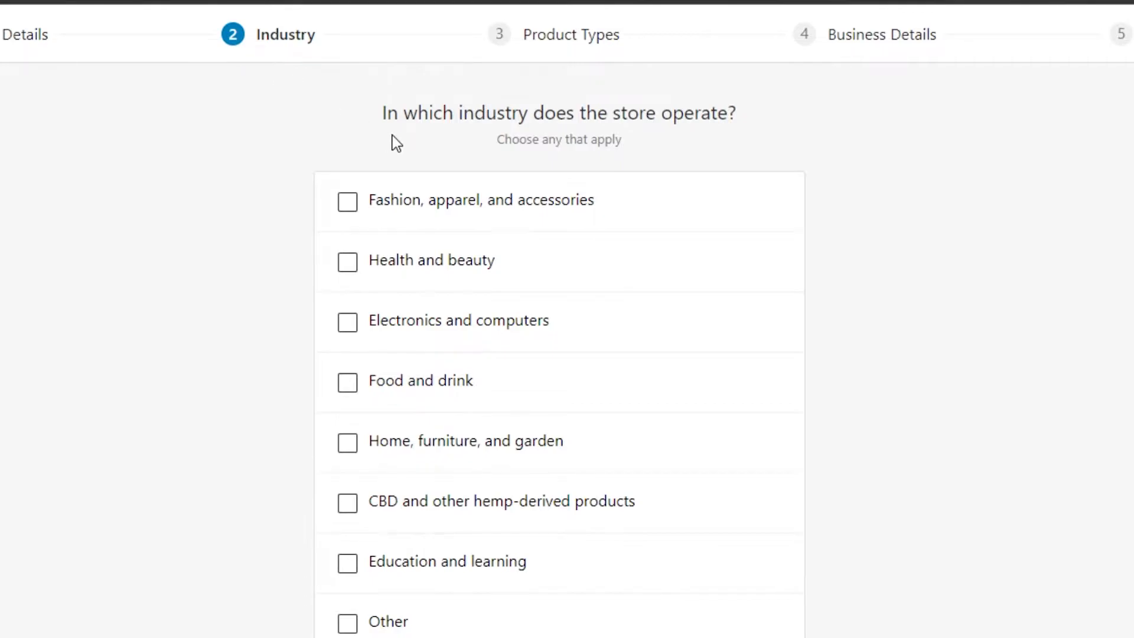
Choose Fashion, apparel, and accessories as the store's industry and continue to the product types.
scroll(559, 354, down, 2)
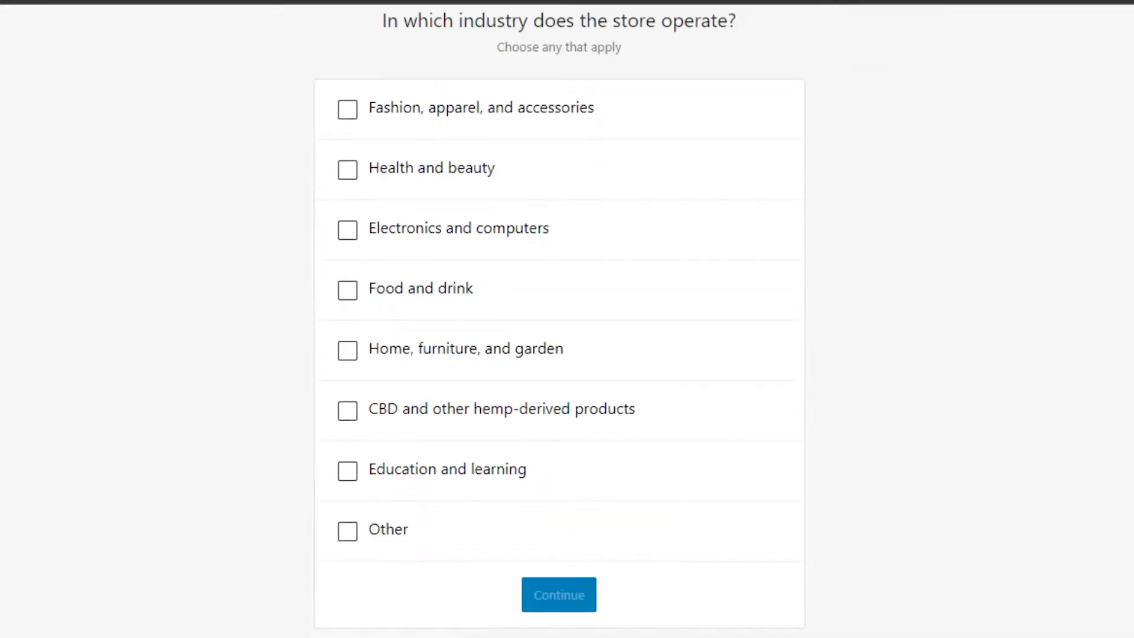
scroll(558, 354, up, 2)
scroll(559, 354, down, 2)
click(352, 110)
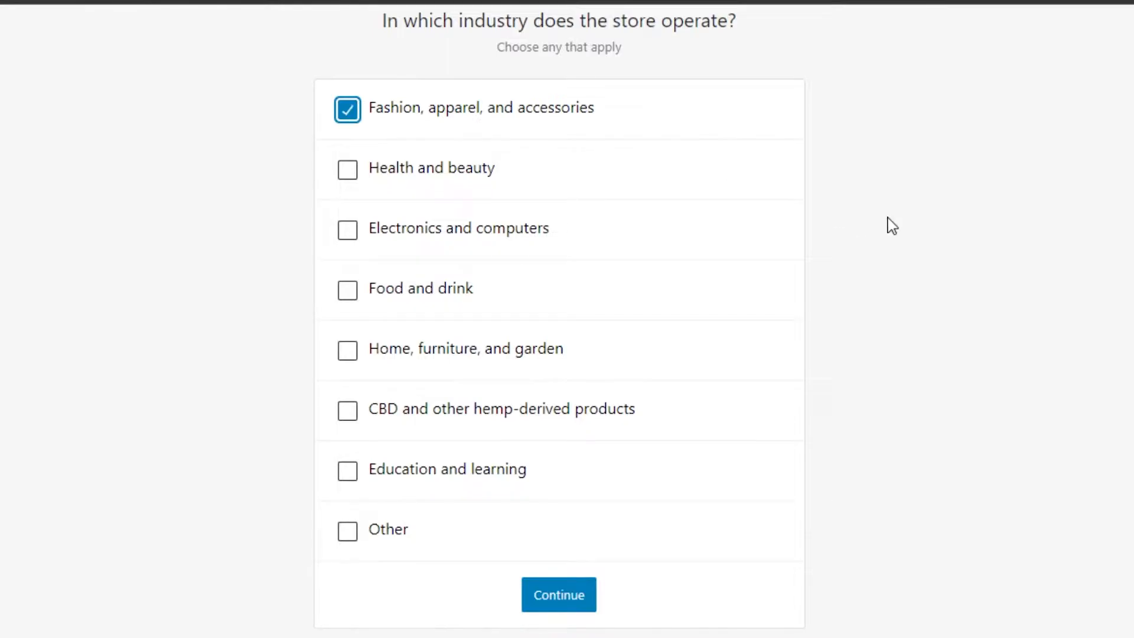
click(546, 608)
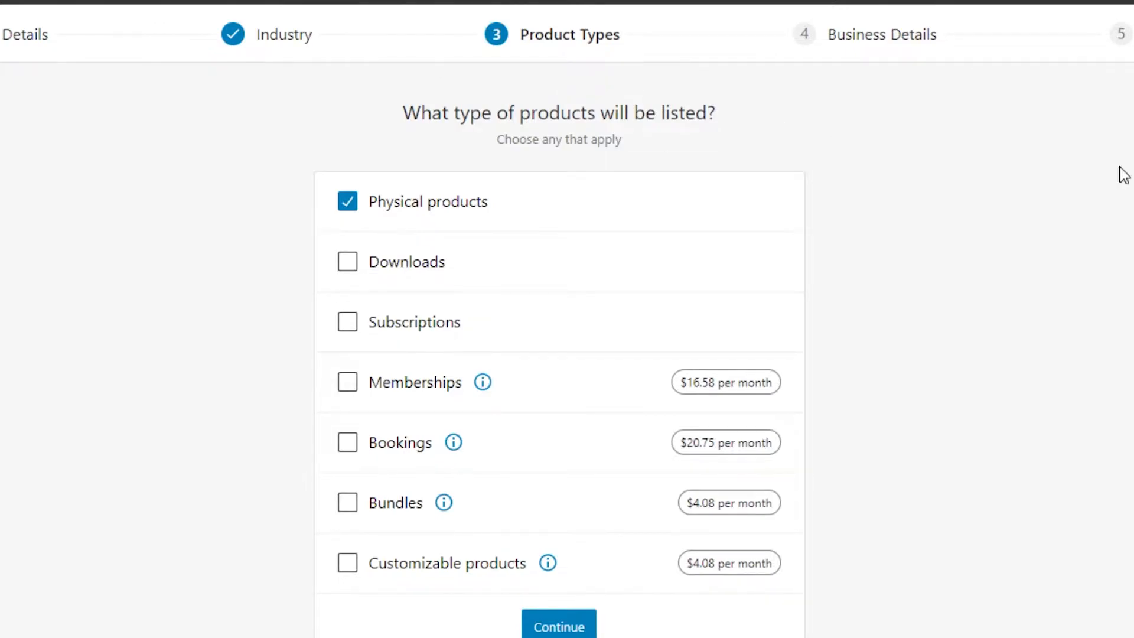
Review the product type options, keep only Physical products selected, and continue to the business details.
scroll(559, 354, down, 2)
scroll(558, 355, up, 2)
scroll(559, 355, down, 1)
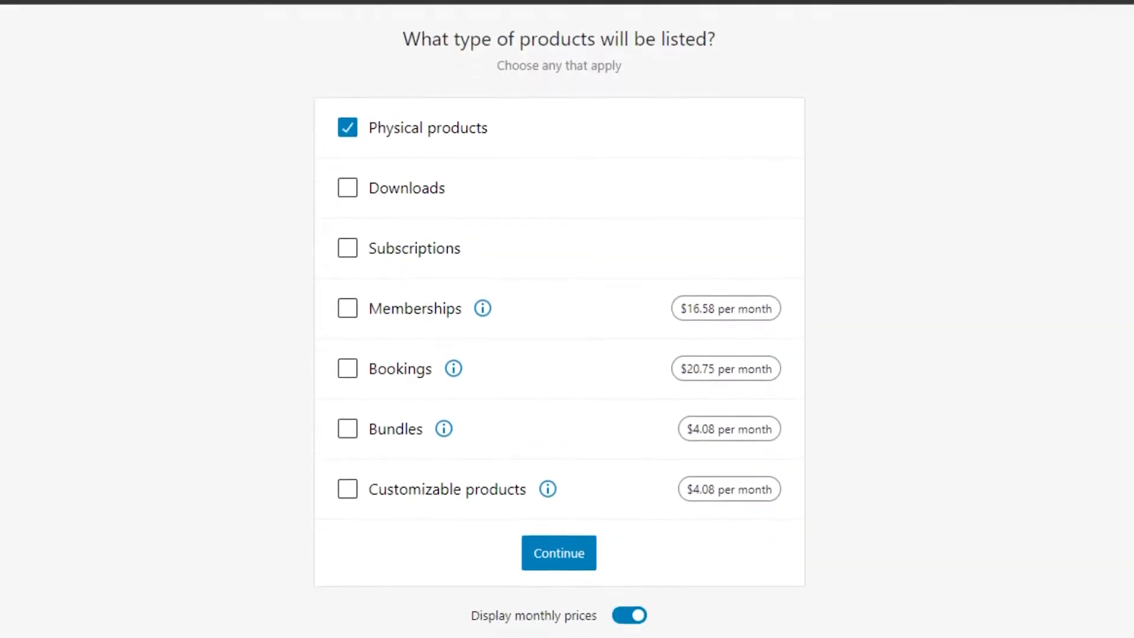
scroll(559, 354, up, 1)
scroll(558, 354, down, 1)
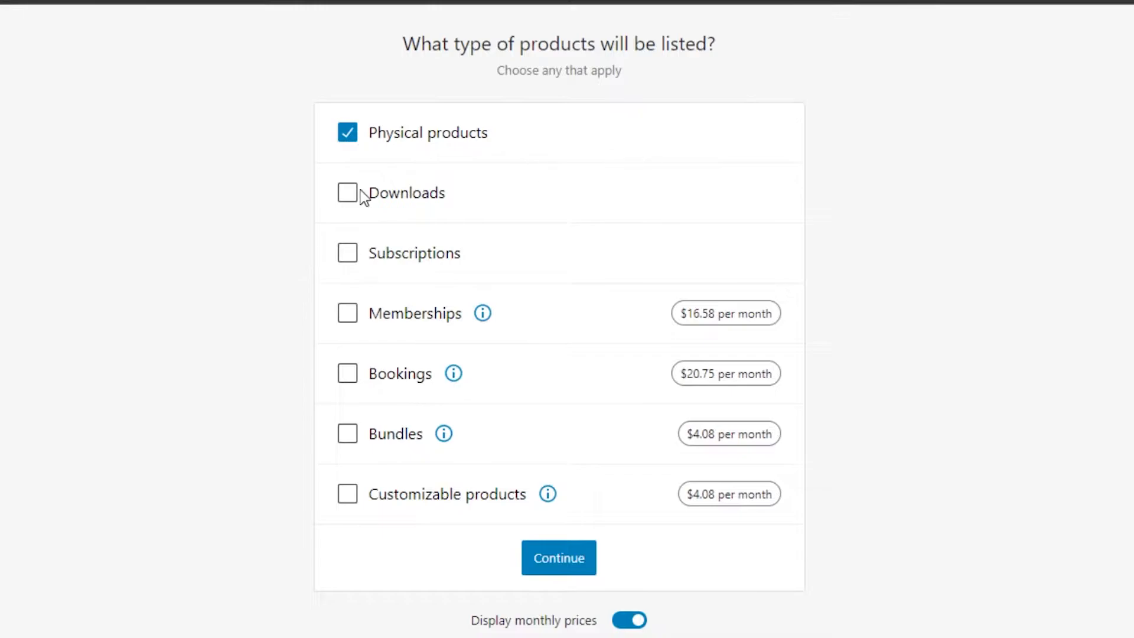
click(576, 558)
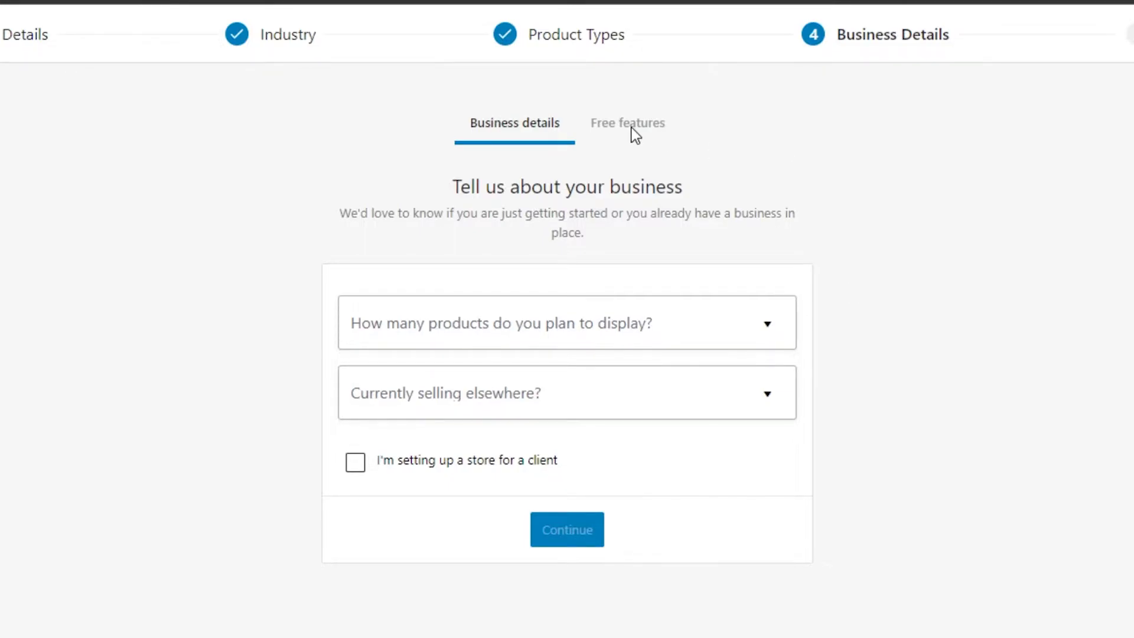
Set the planned number of products to 1 - 10 and currently selling elsewhere to No, and continue.
click(423, 338)
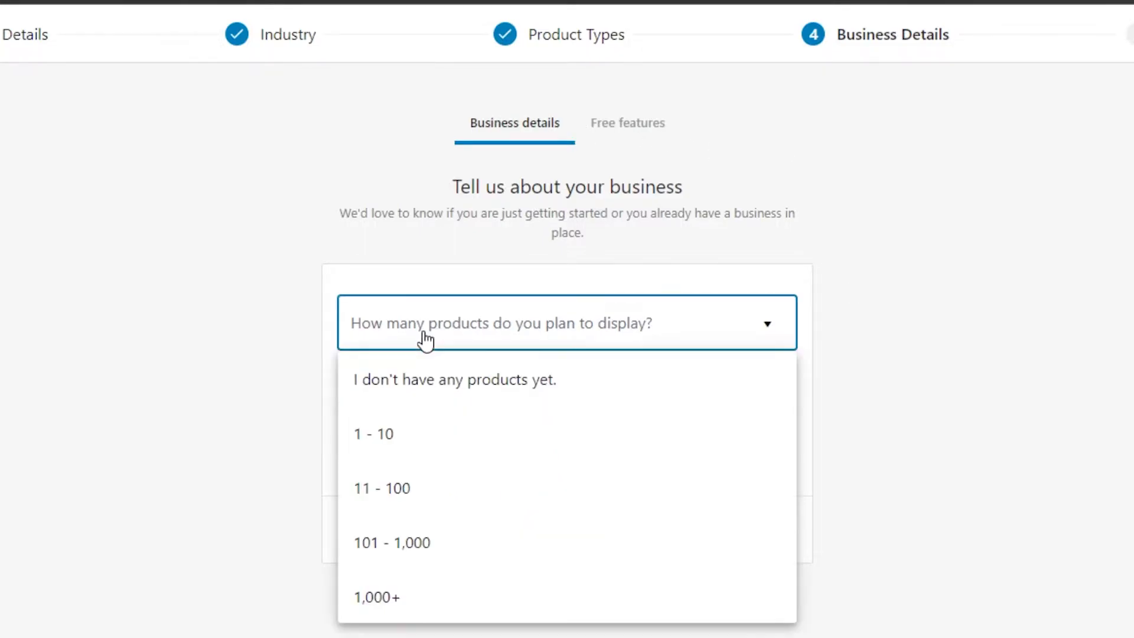
click(382, 437)
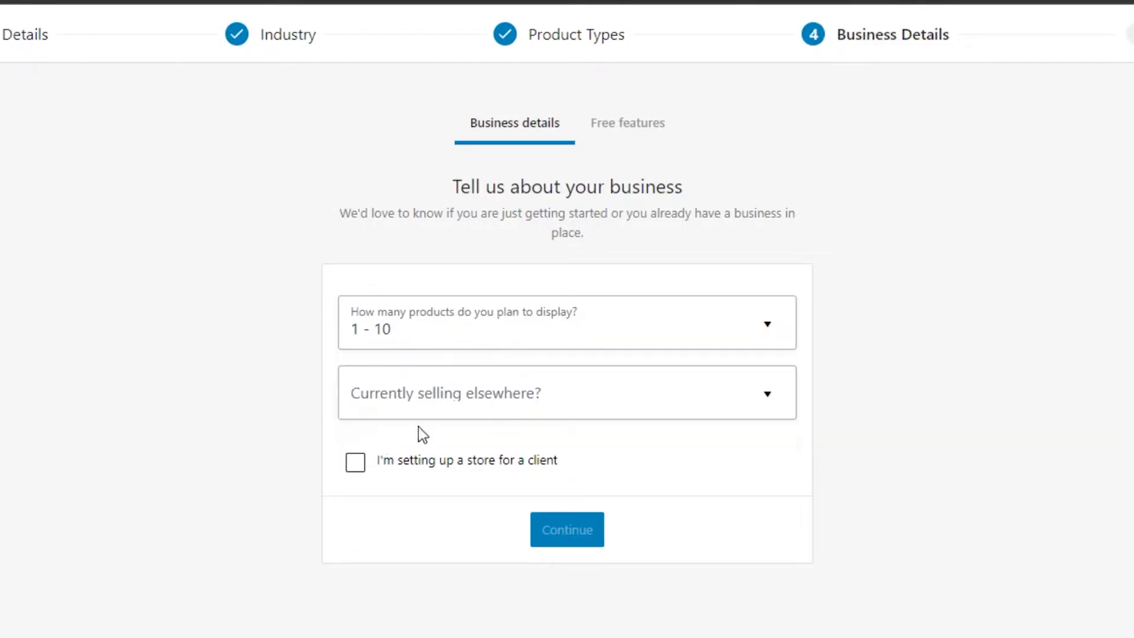
click(516, 319)
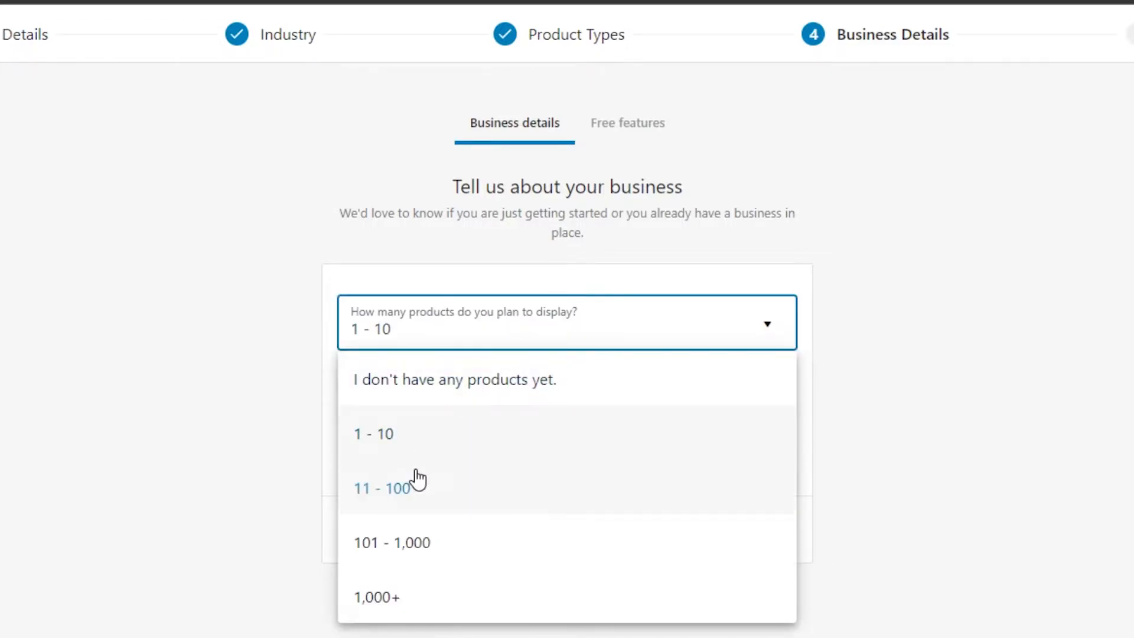
click(415, 429)
click(499, 397)
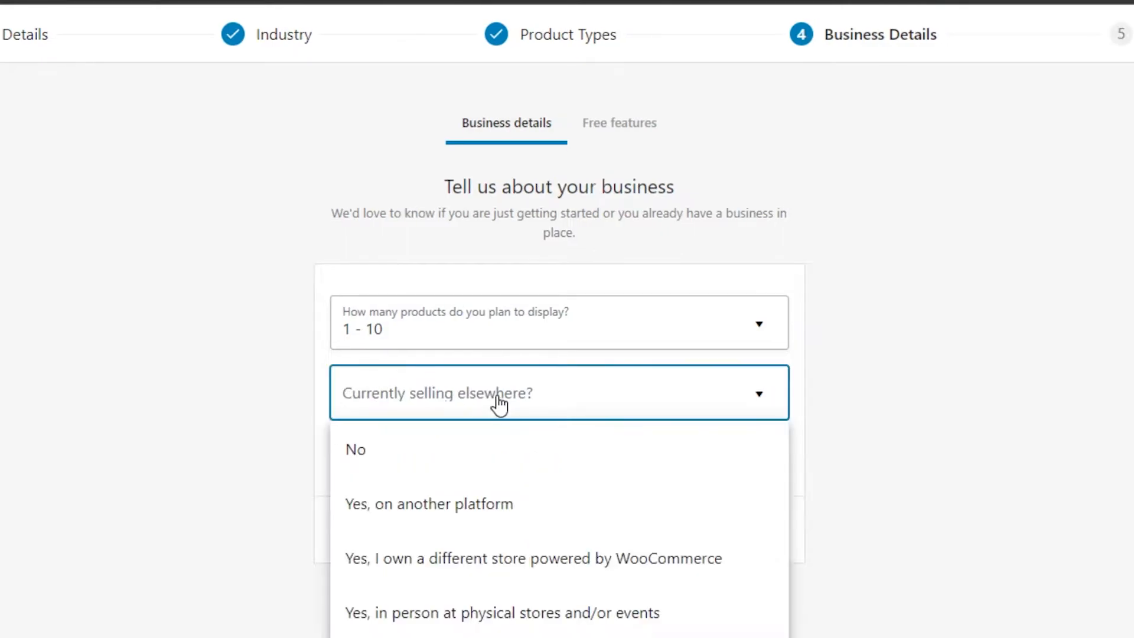
click(415, 449)
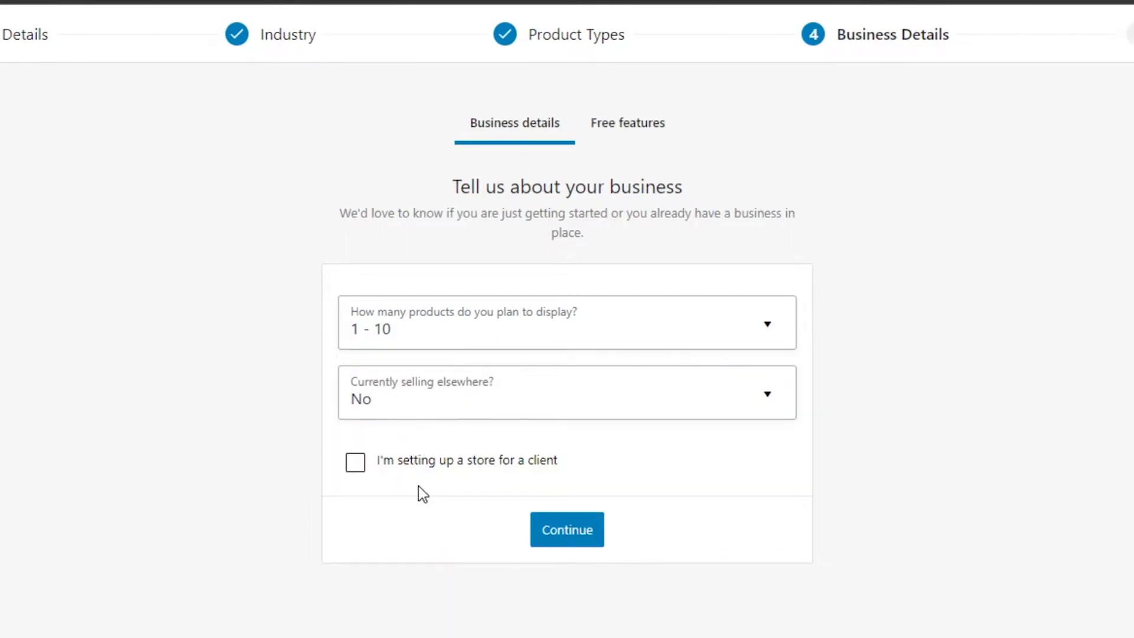
click(559, 534)
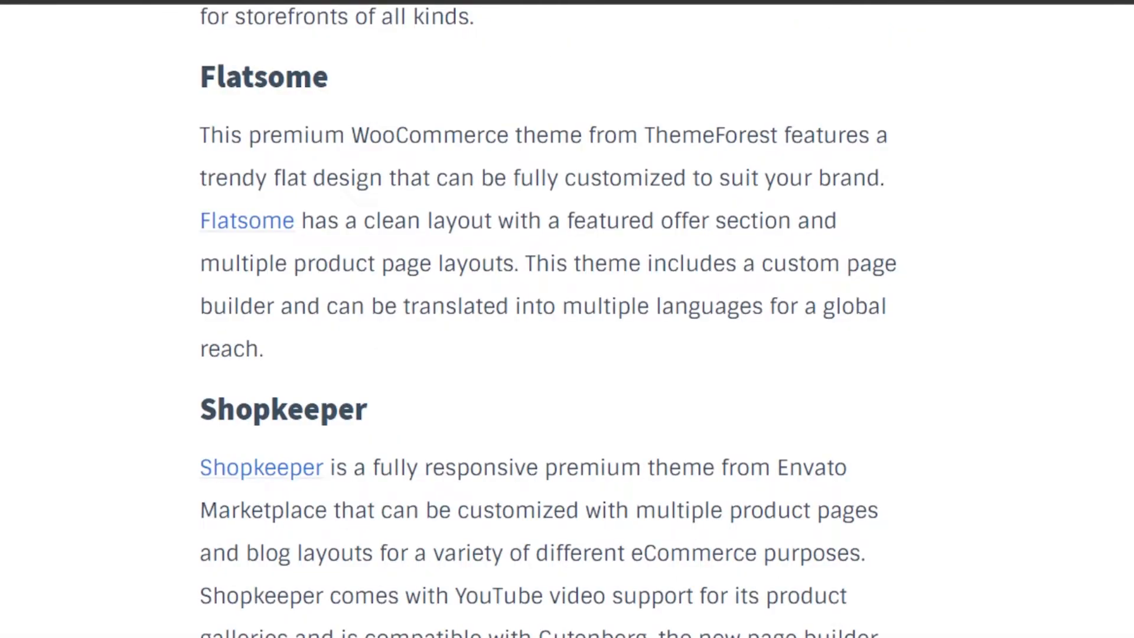
Read the descriptions of the Flatsome, Shopkeeper, Artcraft and Divi themes in the WooCommerce themes article.
scroll(548, 319, down, 9)
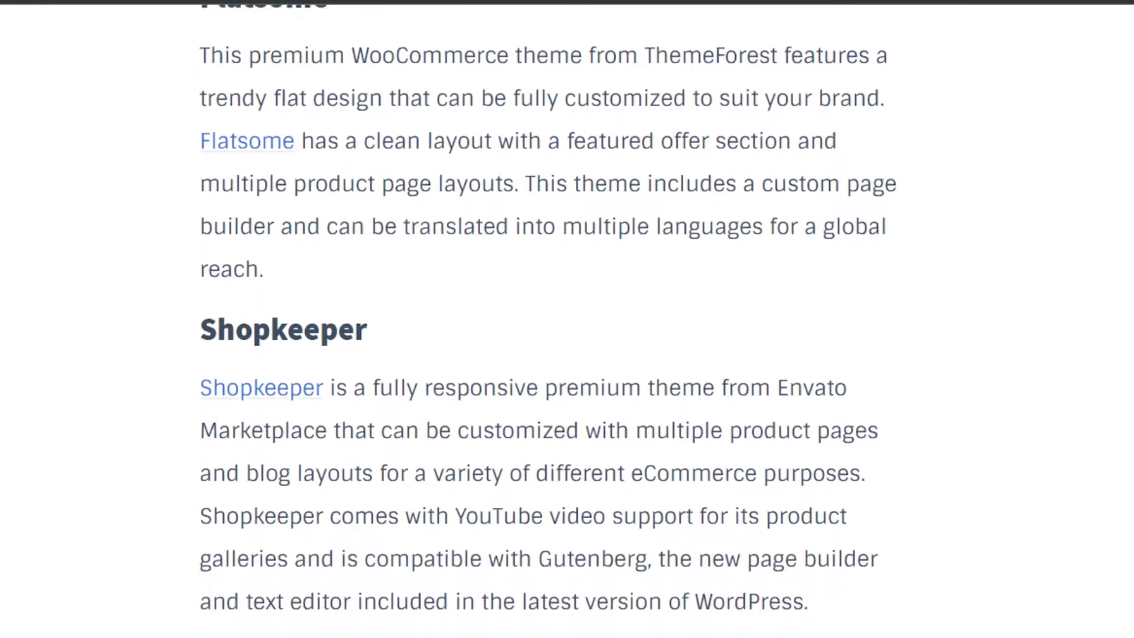
scroll(548, 319, down, 11)
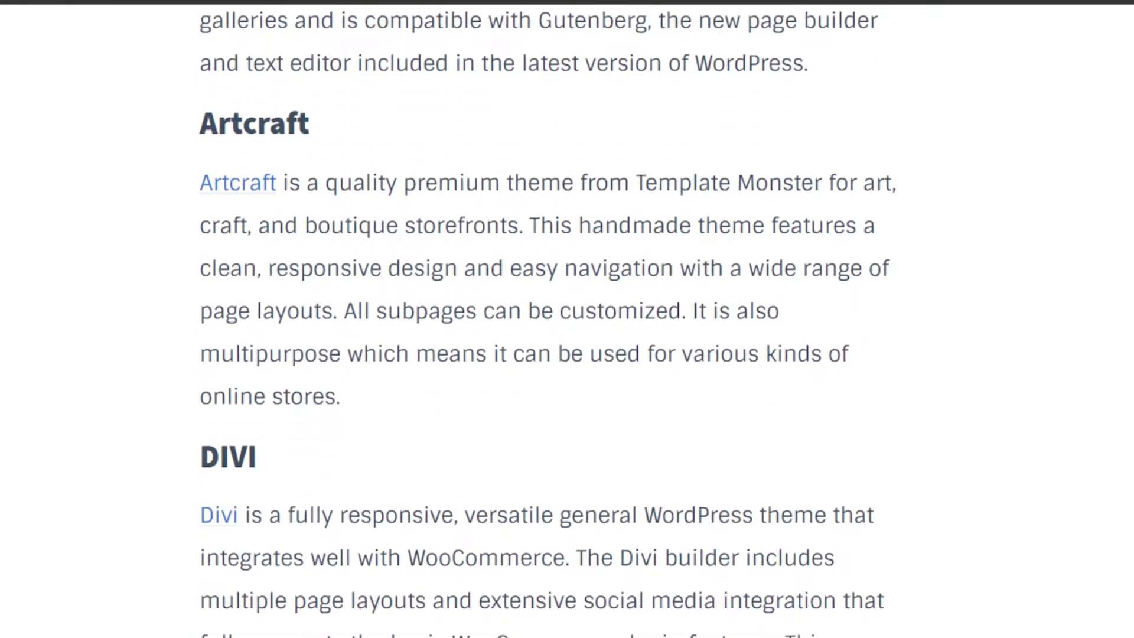
scroll(548, 319, down, 5)
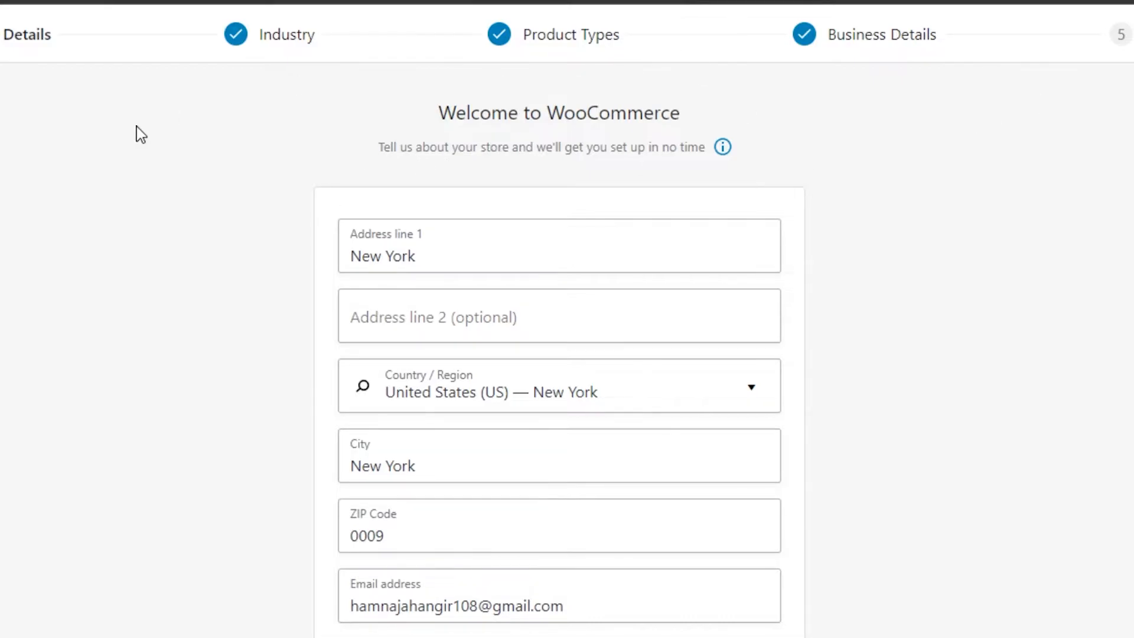
Review the store details in the WooCommerce setup wizard, from the address down to the mailing list option.
scroll(567, 319, down, 3)
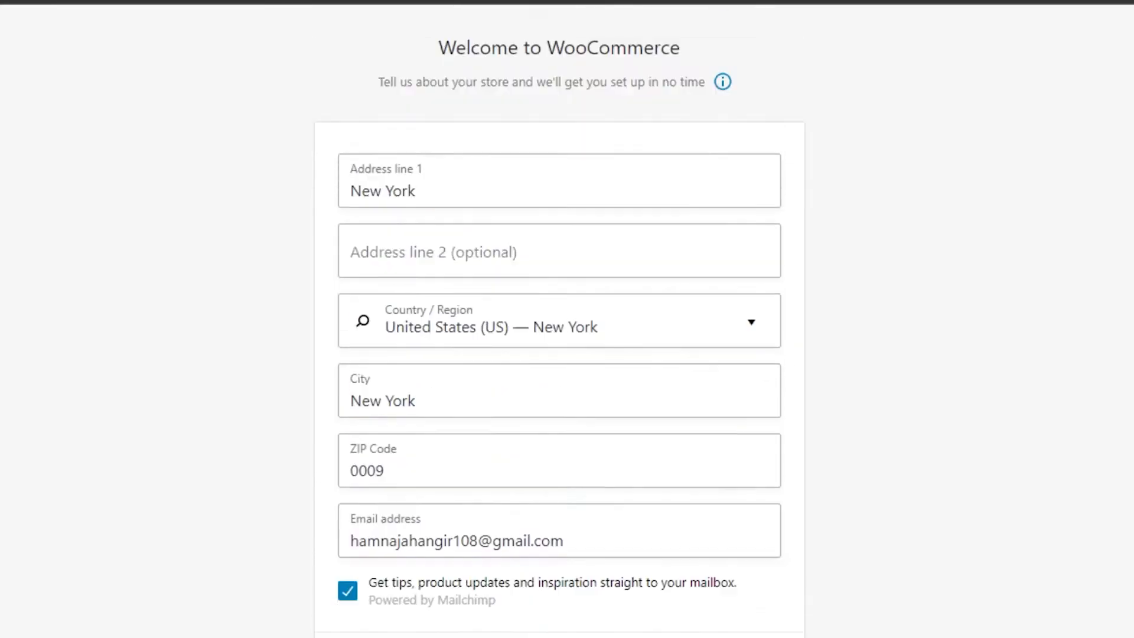
scroll(534, 48, up, 3)
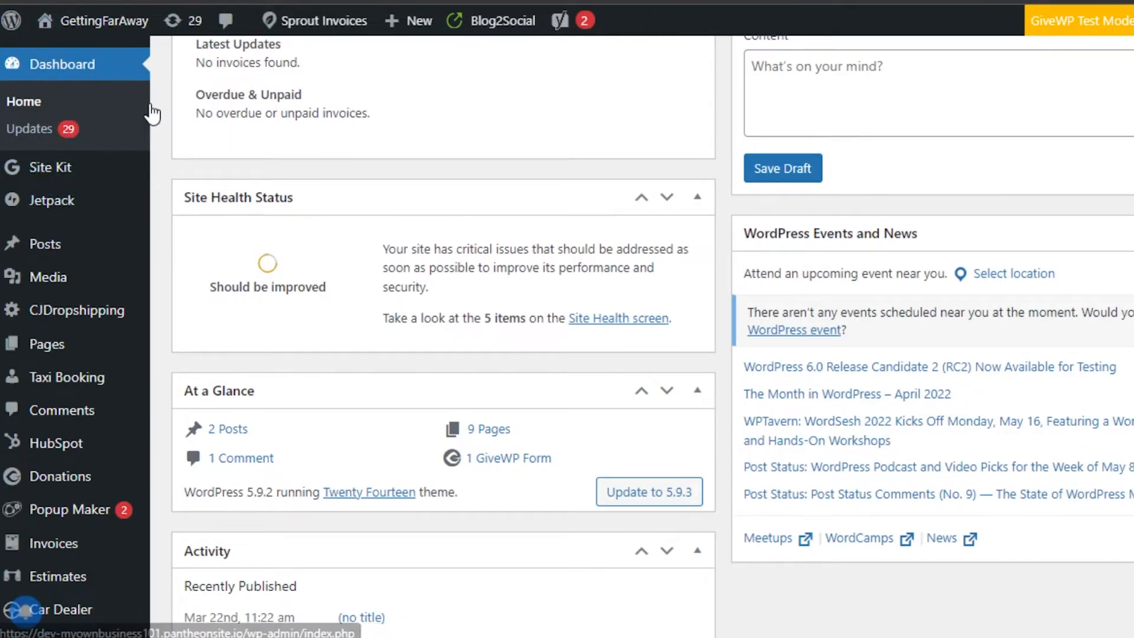
Open the WooCommerce settings from the WordPress dashboard.
mouse_move(114, 362)
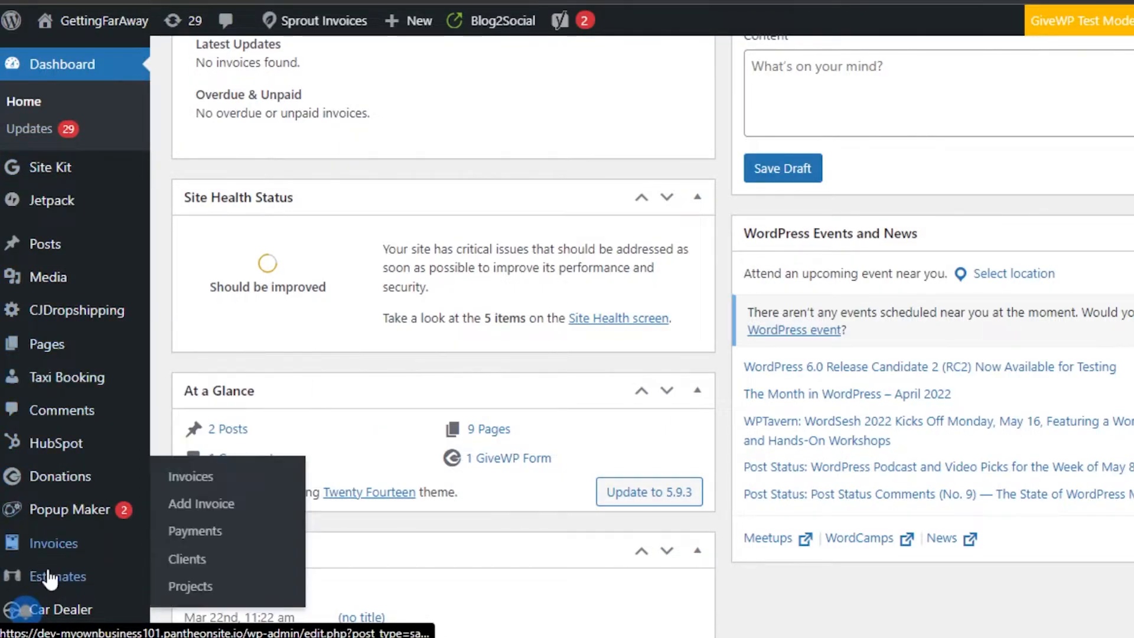
scroll(104, 437, down, 3)
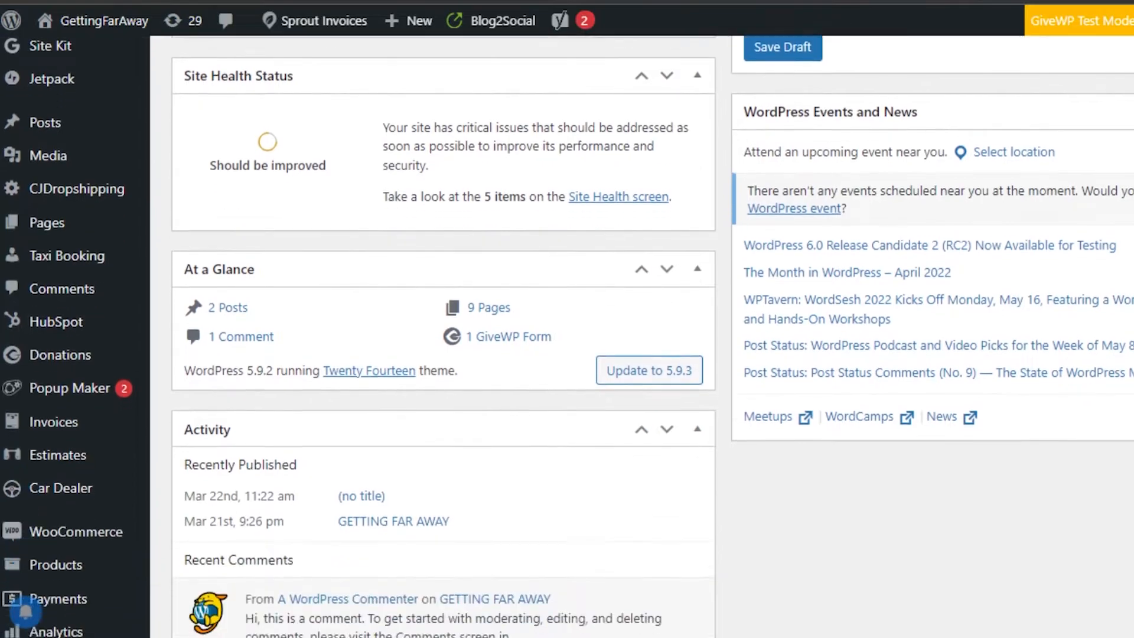
mouse_move(94, 458)
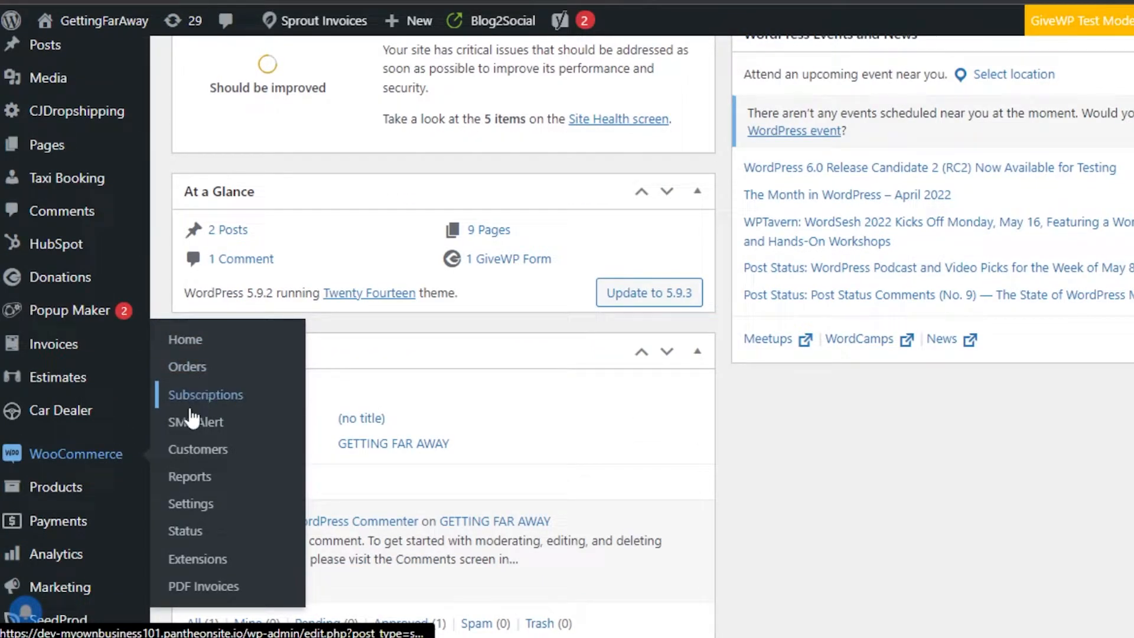
click(188, 509)
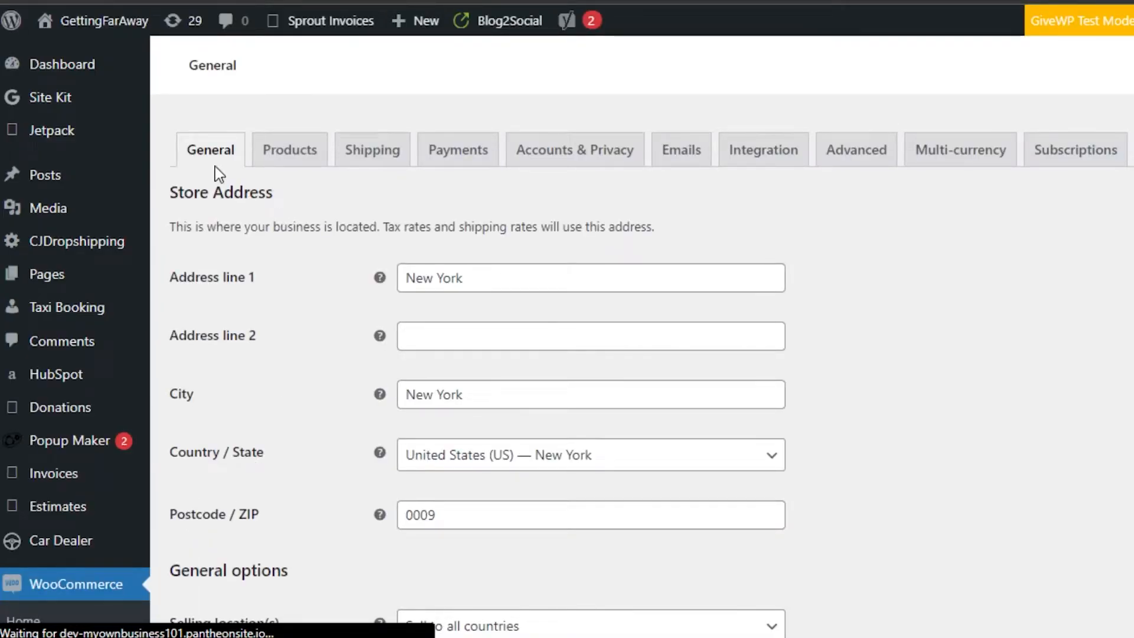
Open the product settings and review the shop page, cart behaviour, measurement units, reviews and ratings options.
click(298, 165)
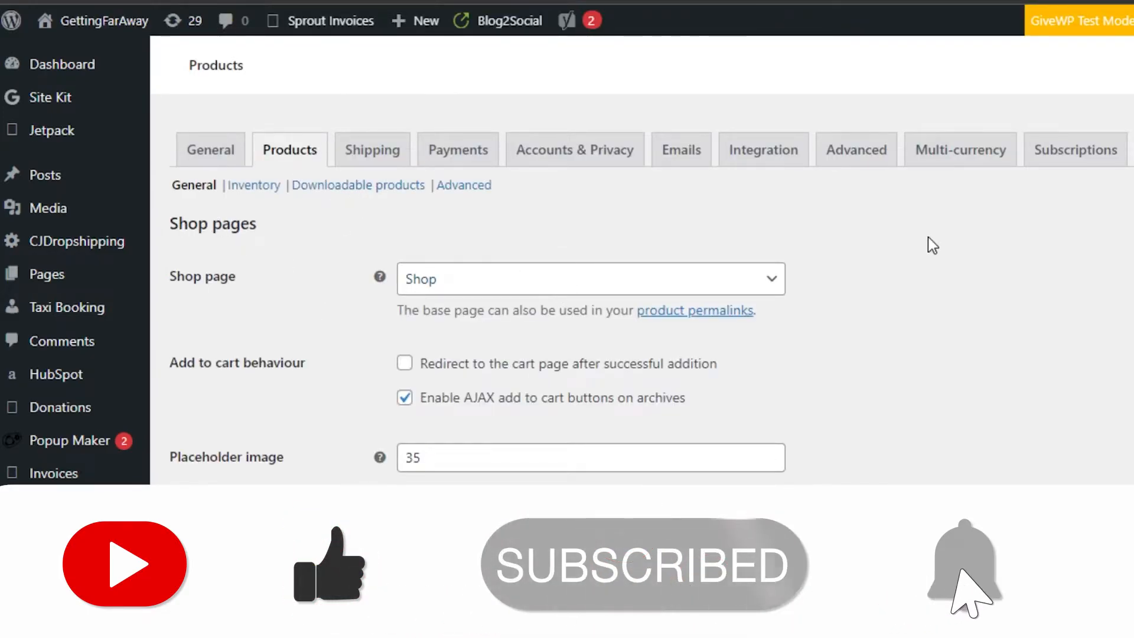
scroll(567, 325, down, 8)
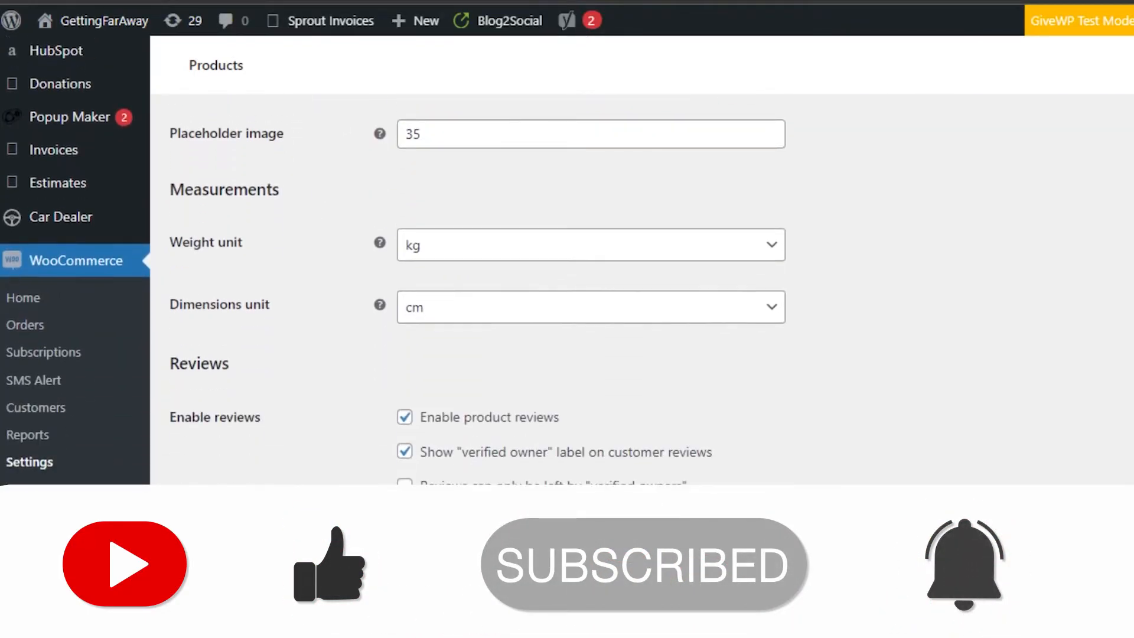
scroll(567, 325, up, 5)
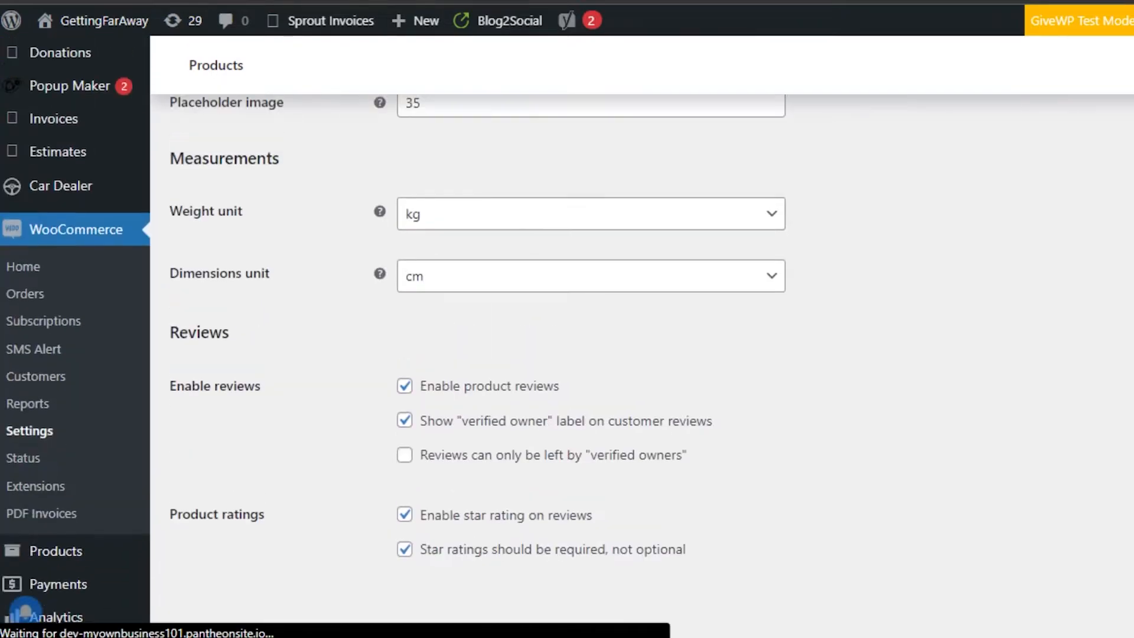
scroll(567, 325, up, 8)
scroll(567, 325, down, 12)
scroll(567, 324, down, 2)
scroll(567, 325, up, 10)
scroll(26, 608, up, 5)
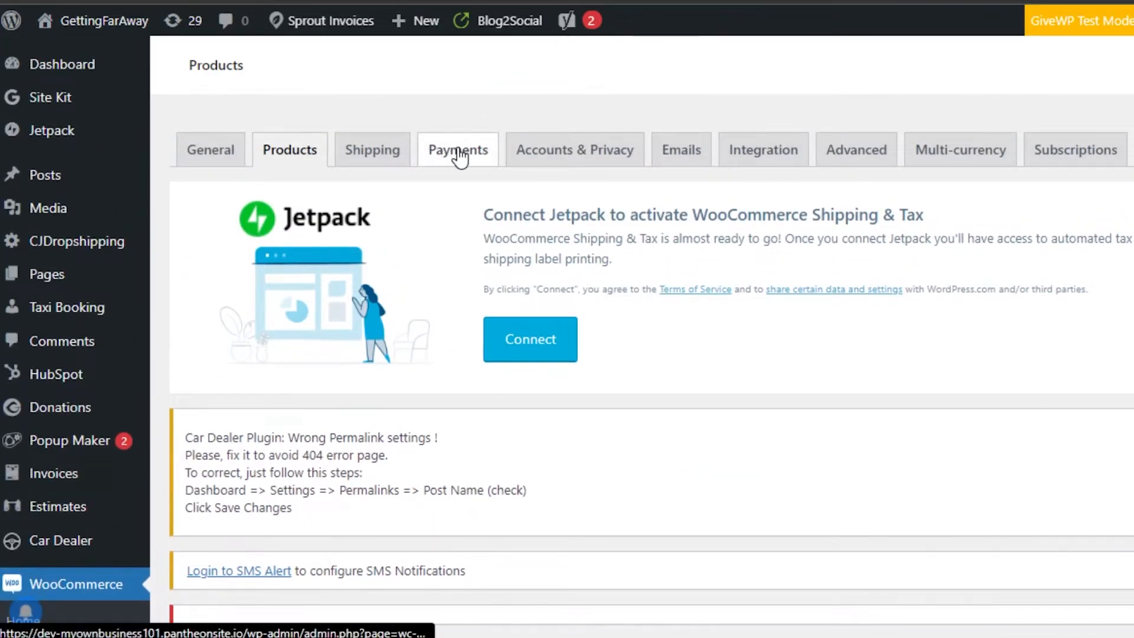
Open the store's payment settings and review the list of available payment methods.
click(460, 154)
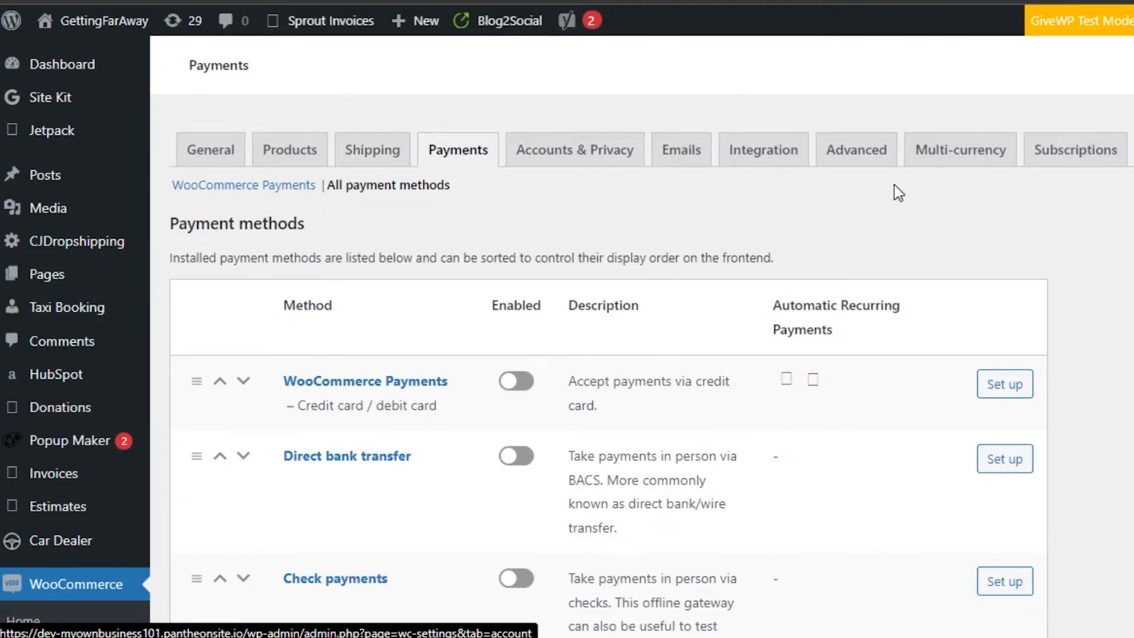
scroll(498, 304, down, 4)
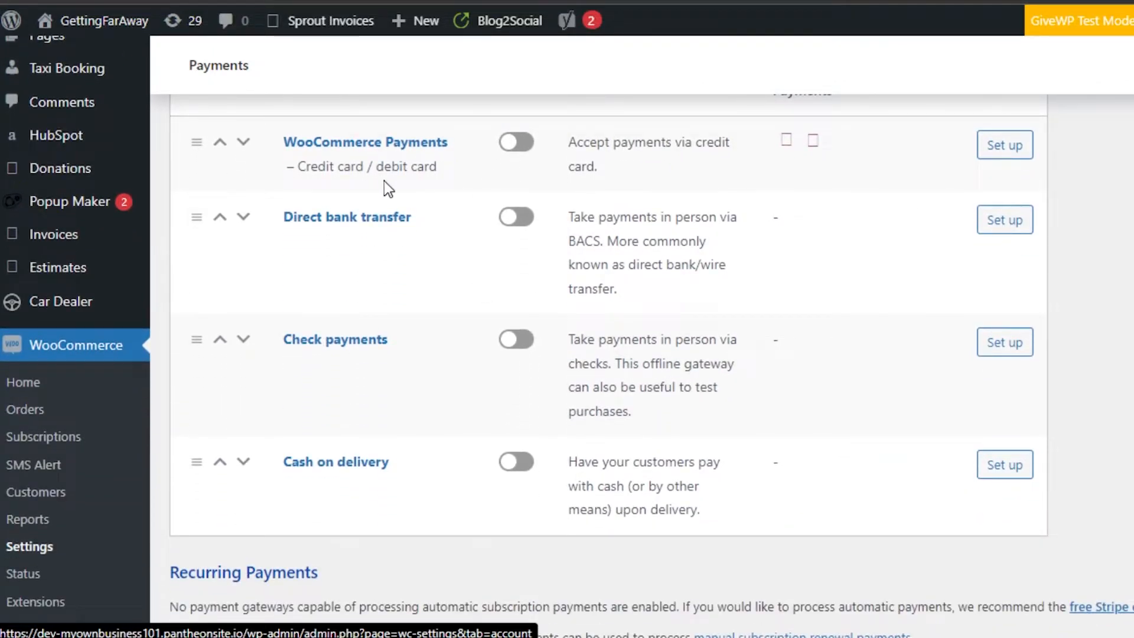
scroll(383, 181, up, 7)
scroll(658, 169, down, 8)
Try to enable WooCommerce Payments for credit and debit cards, and examine its setup page.
click(527, 112)
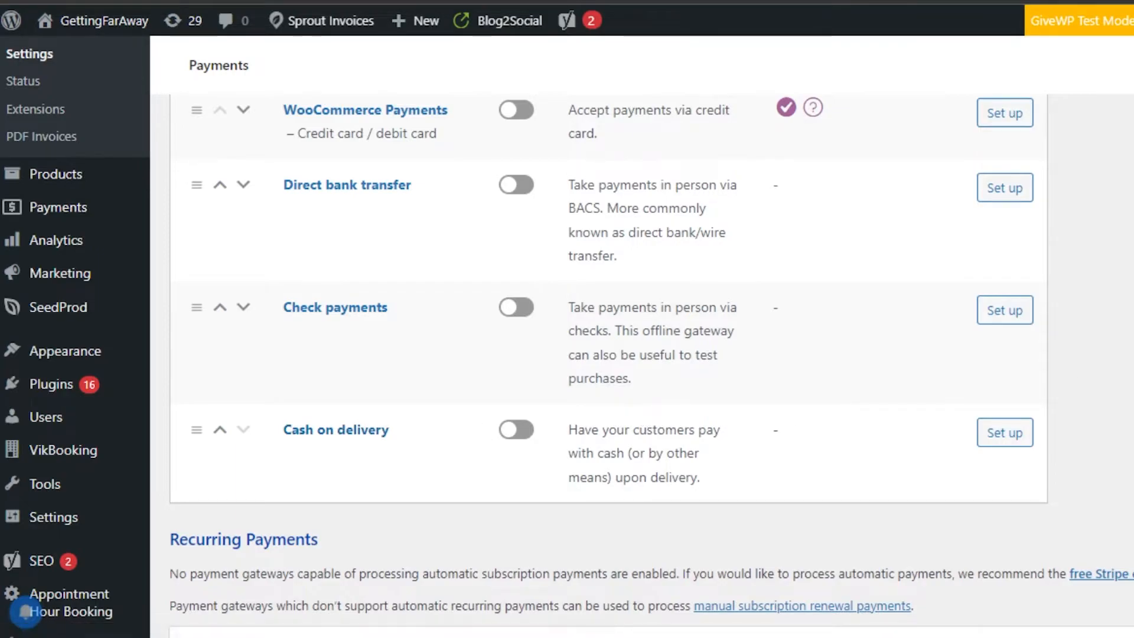
scroll(609, 366, up, 1)
scroll(608, 366, down, 1)
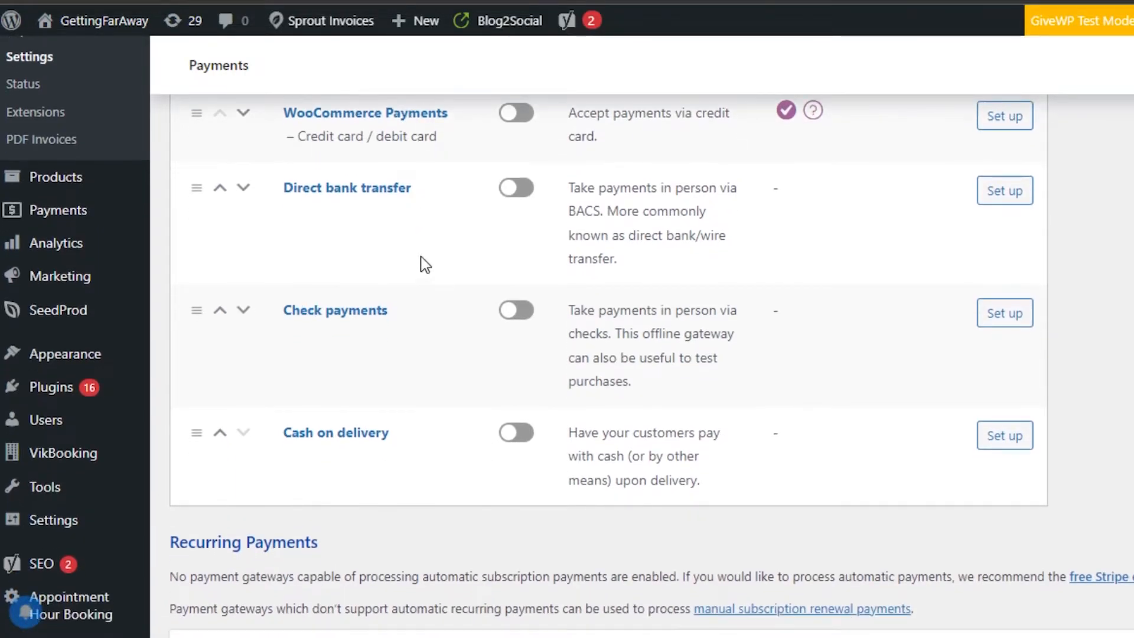
scroll(205, 496, up, 3)
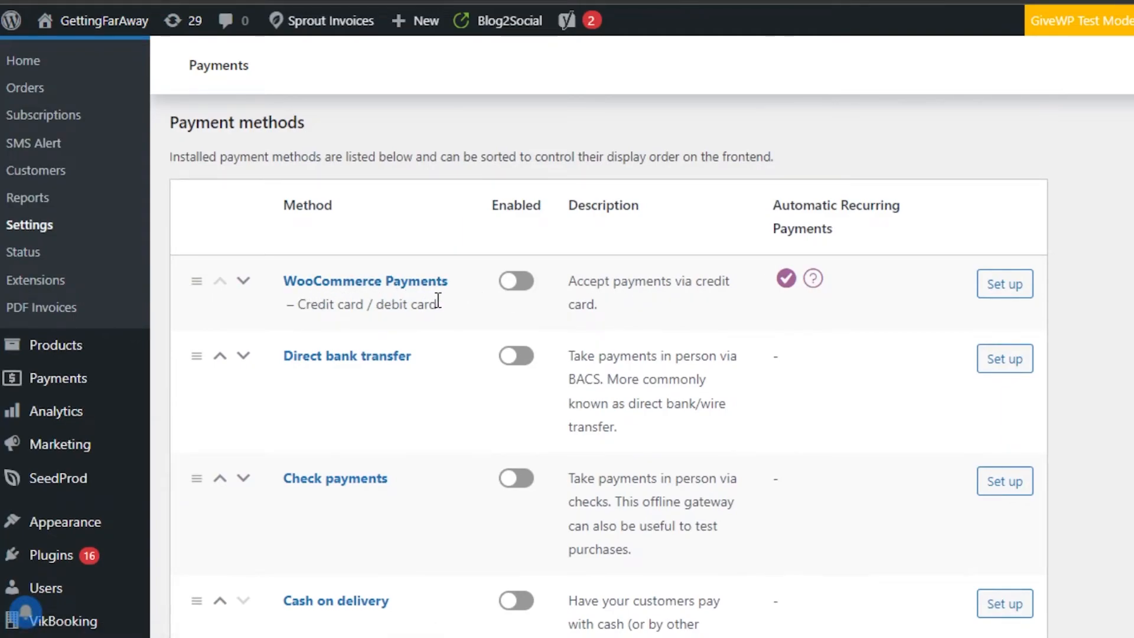
click(530, 284)
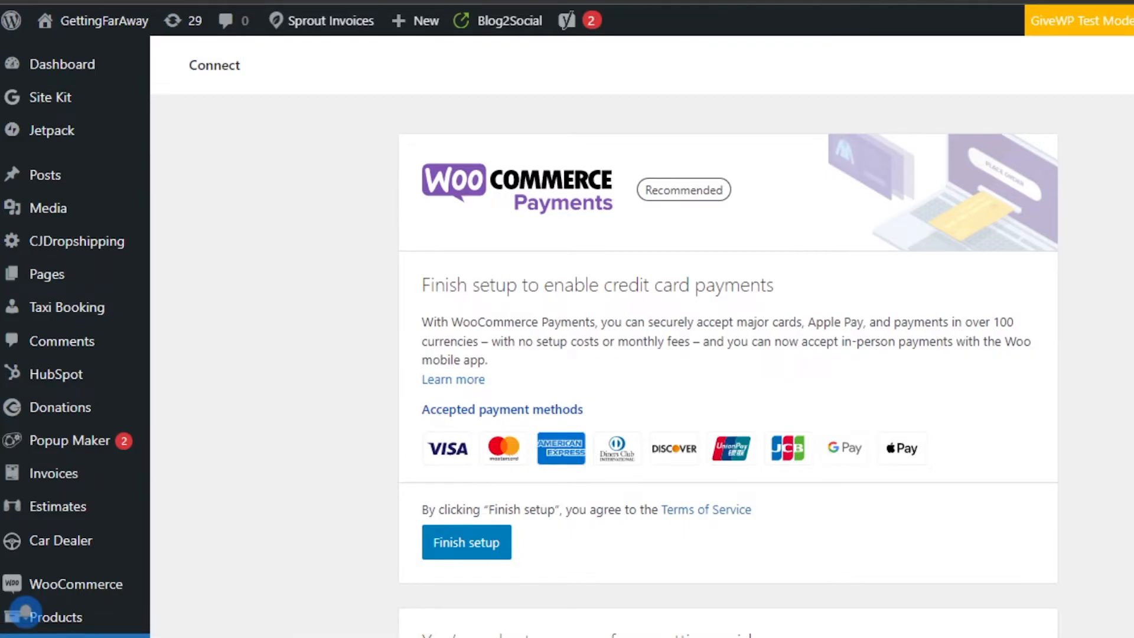
scroll(25, 611, down, 5)
scroll(25, 611, up, 5)
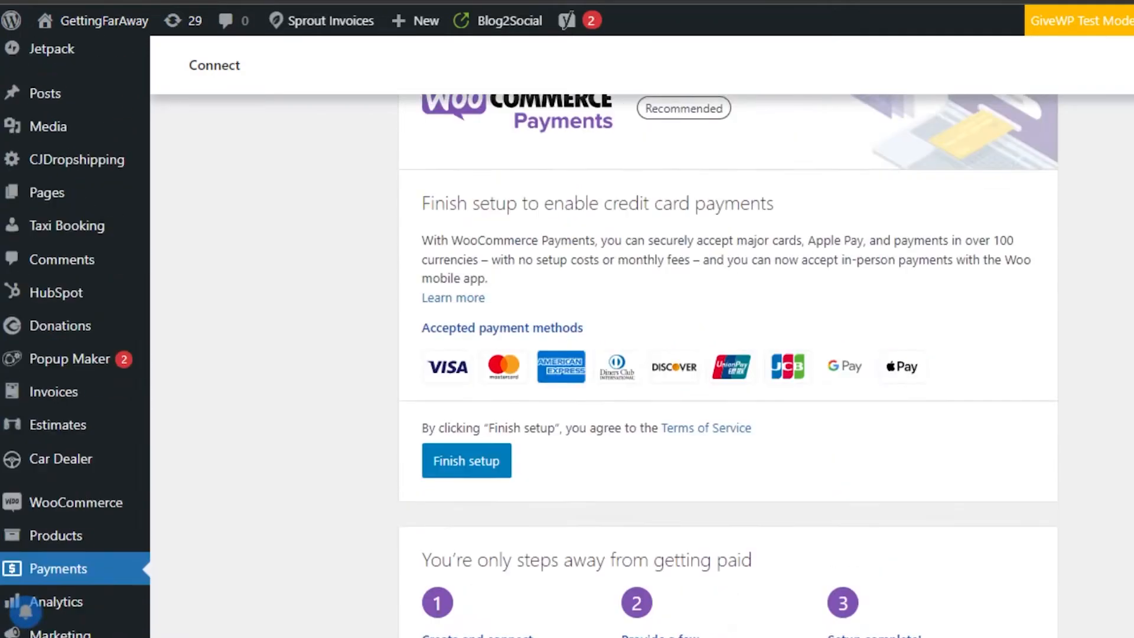
scroll(26, 611, down, 1)
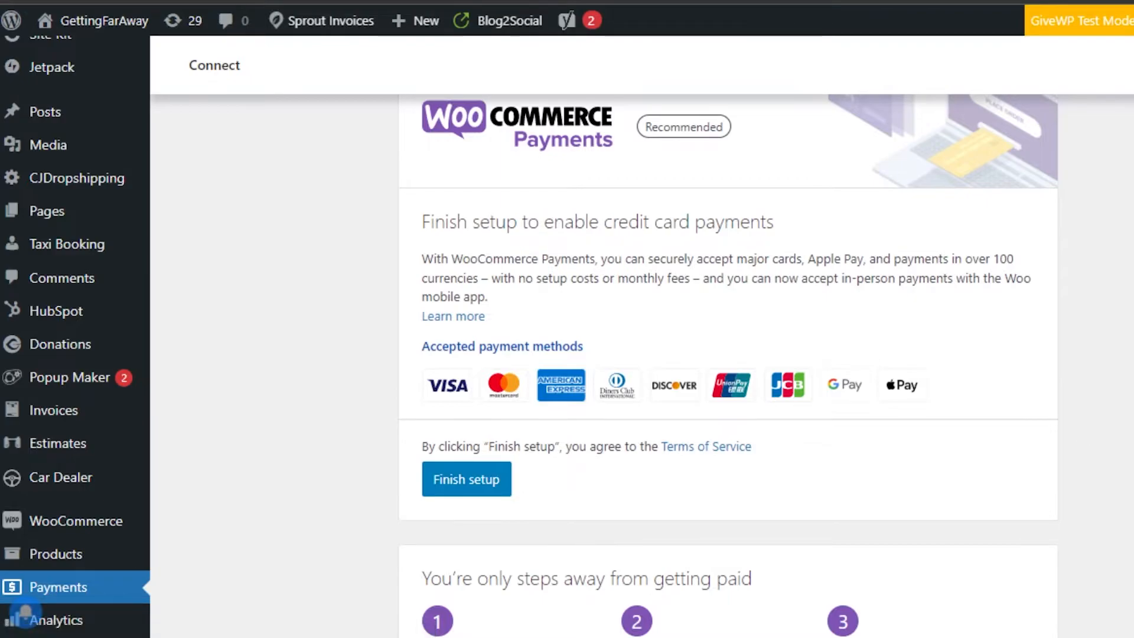
scroll(751, 28, up, 1)
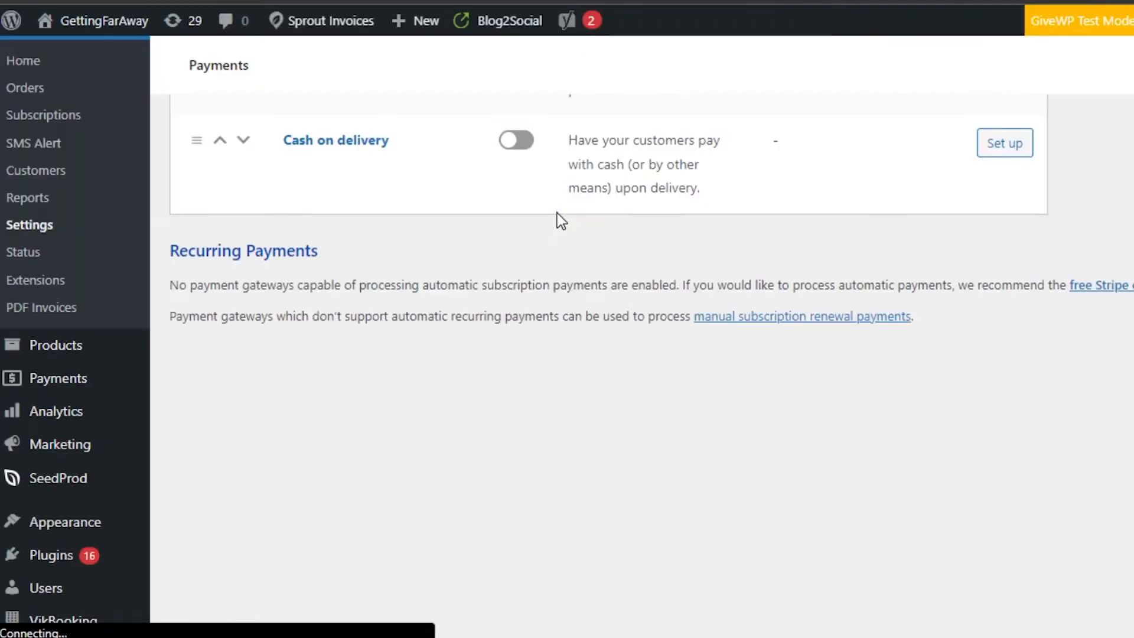
Open the store's shipping settings and review the shipping zones section.
scroll(558, 219, up, 15)
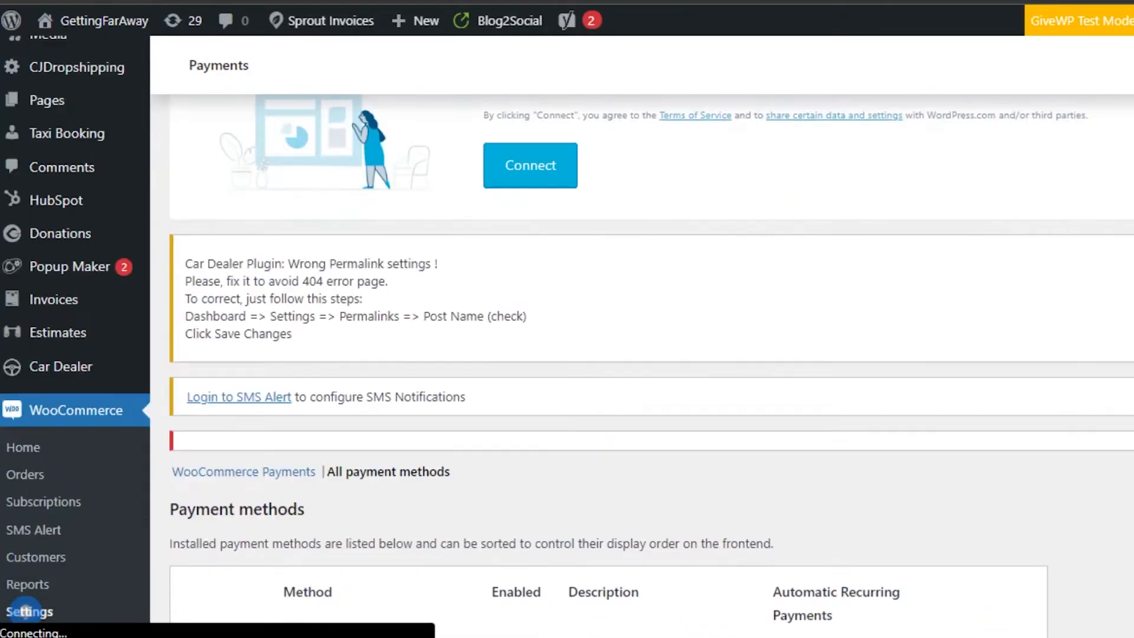
scroll(582, 212, up, 1)
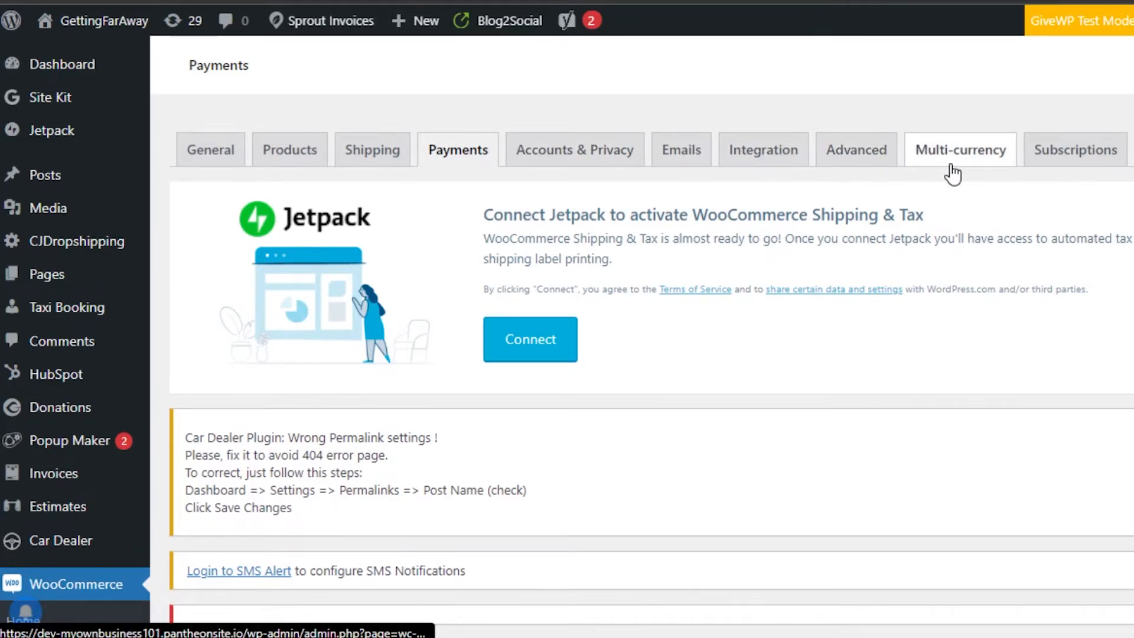
click(362, 154)
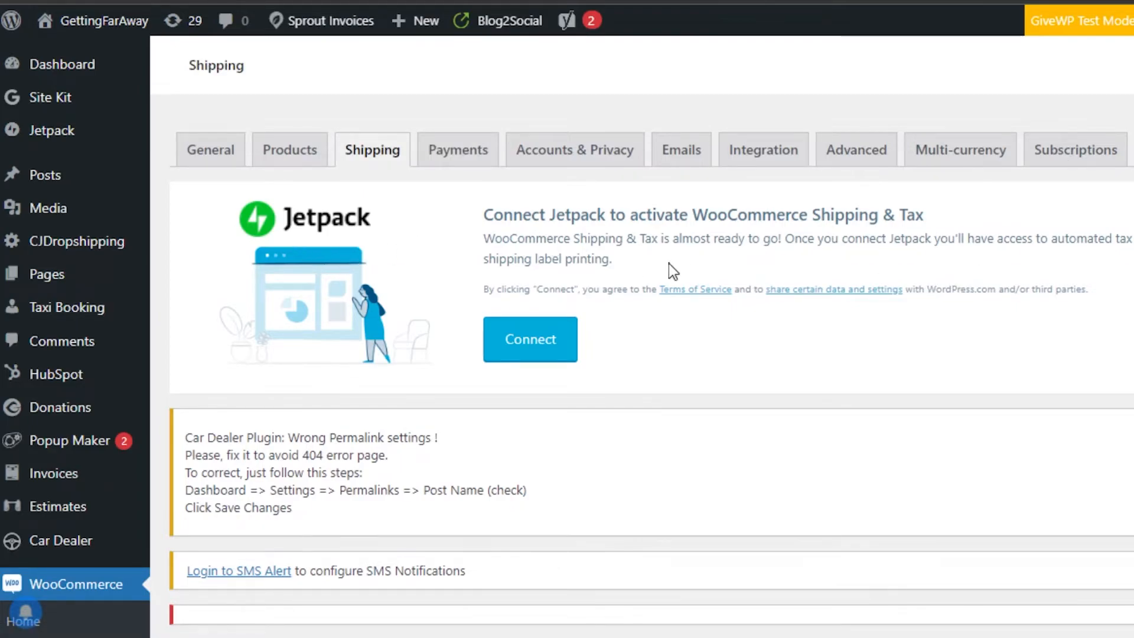
scroll(641, 335, down, 10)
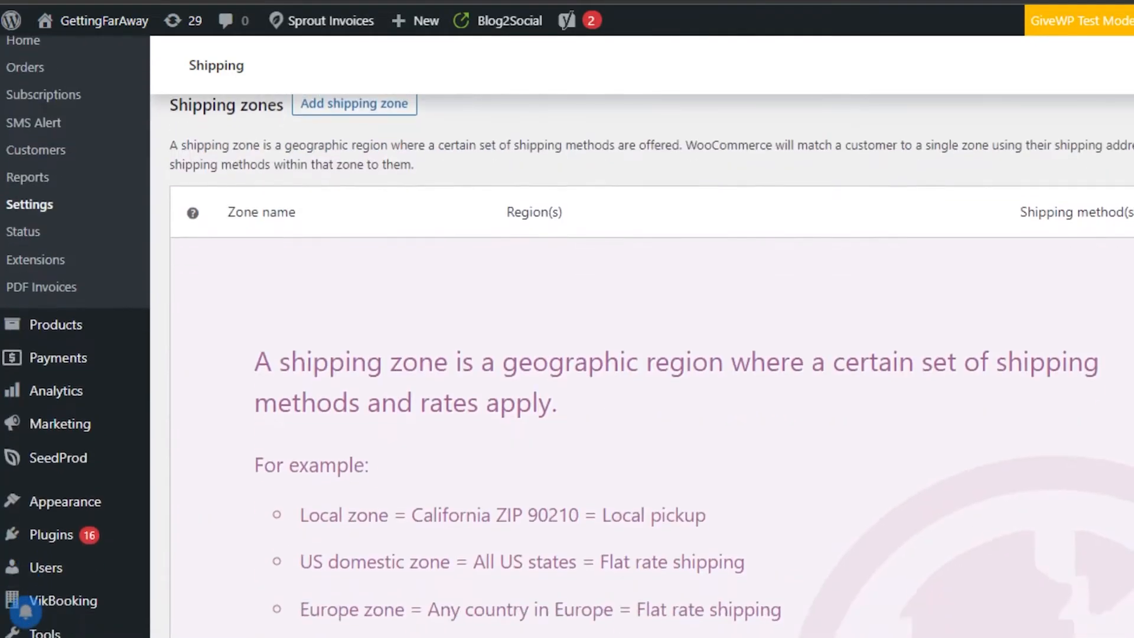
scroll(642, 335, up, 10)
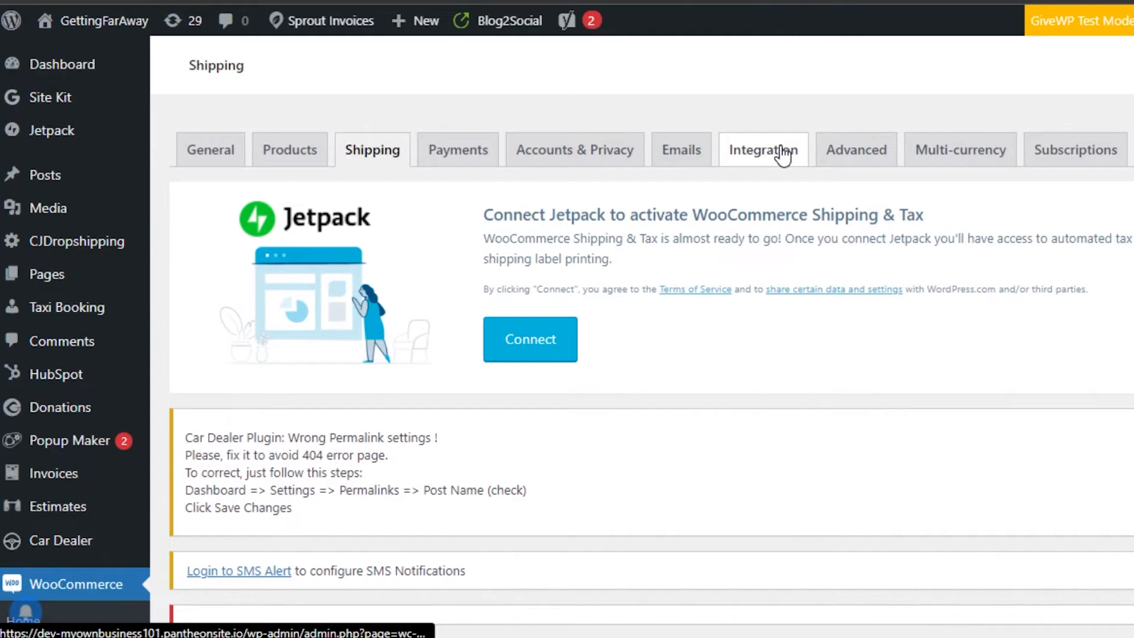
Open the integration settings and examine the MaxMind Geolocation fields, selecting the empty license key field.
click(782, 155)
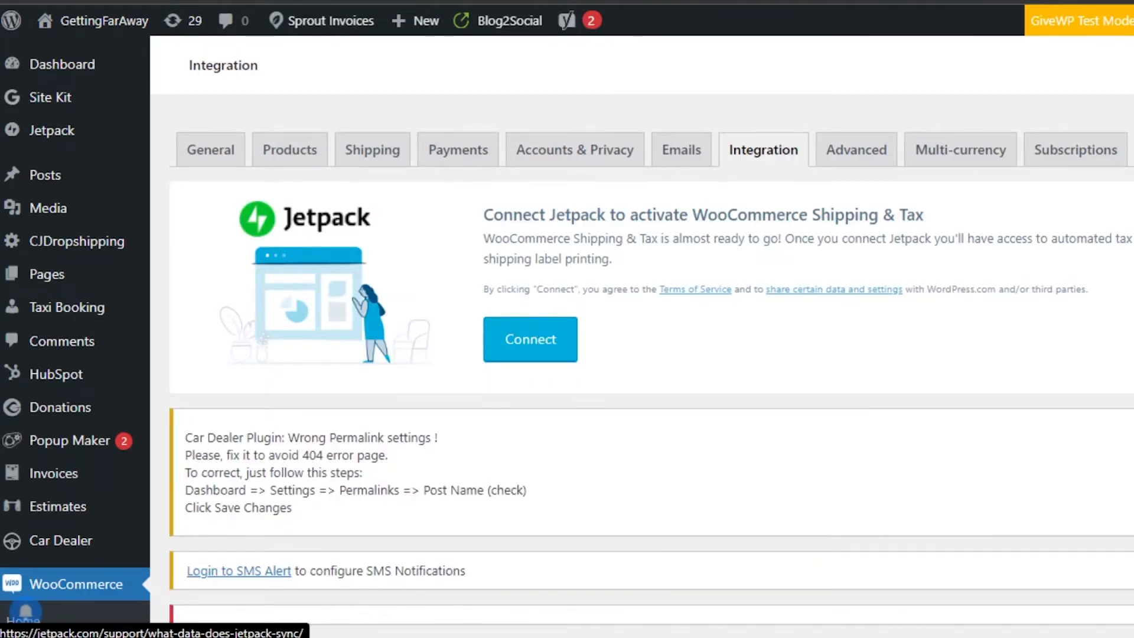
scroll(642, 337, down, 9)
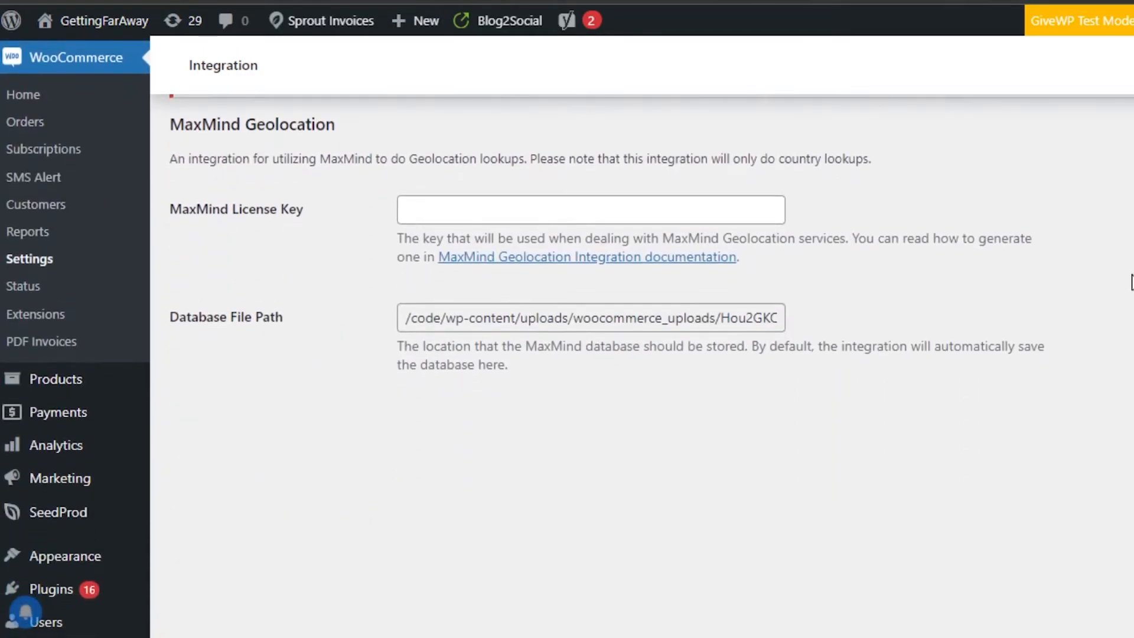
click(456, 214)
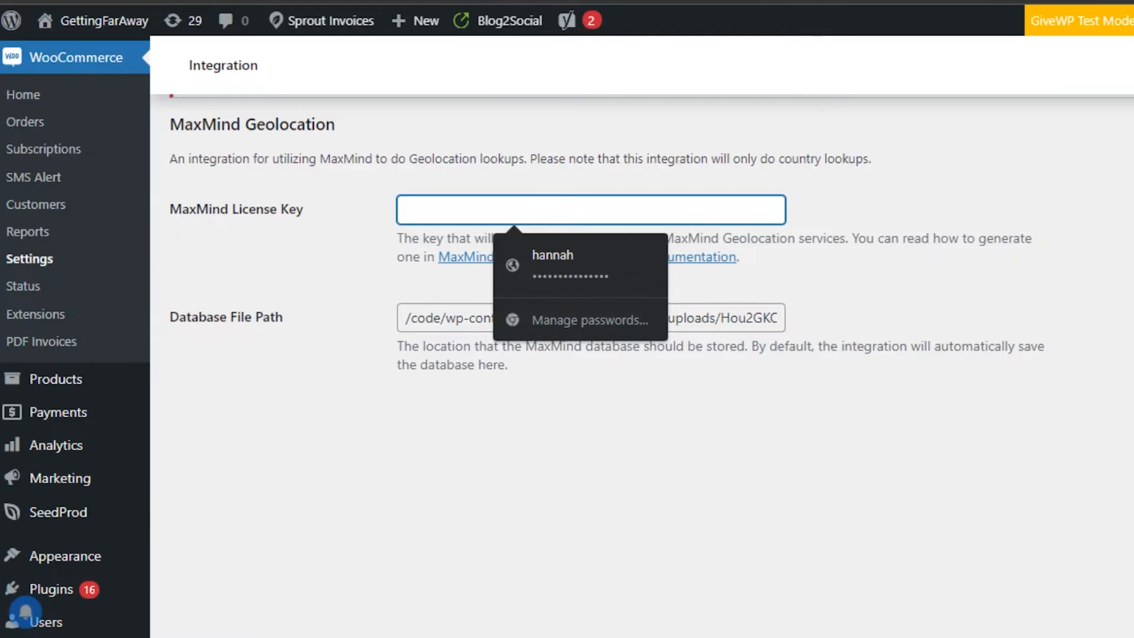
Open the multi-currency settings and review the enabled currencies section.
scroll(649, 355, up, 9)
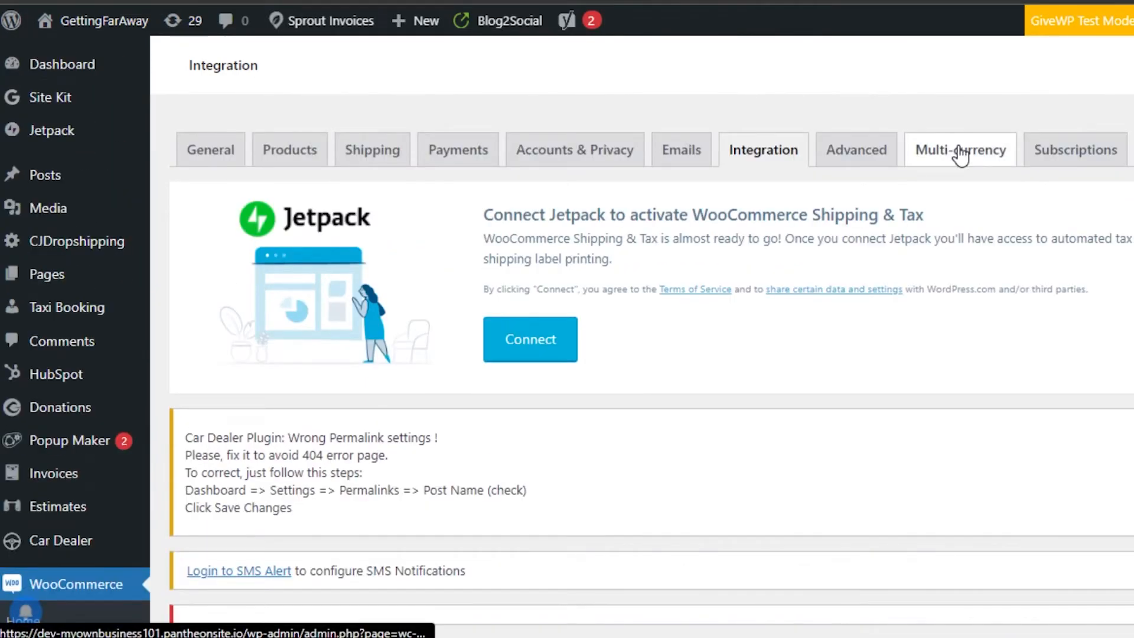
click(957, 149)
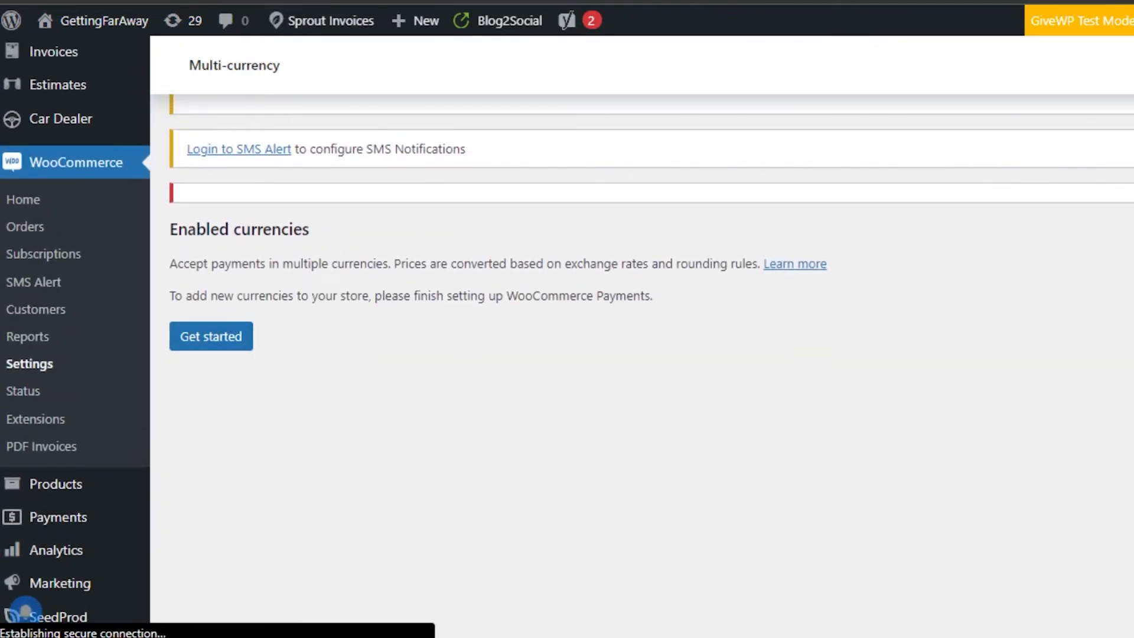
scroll(650, 355, up, 6)
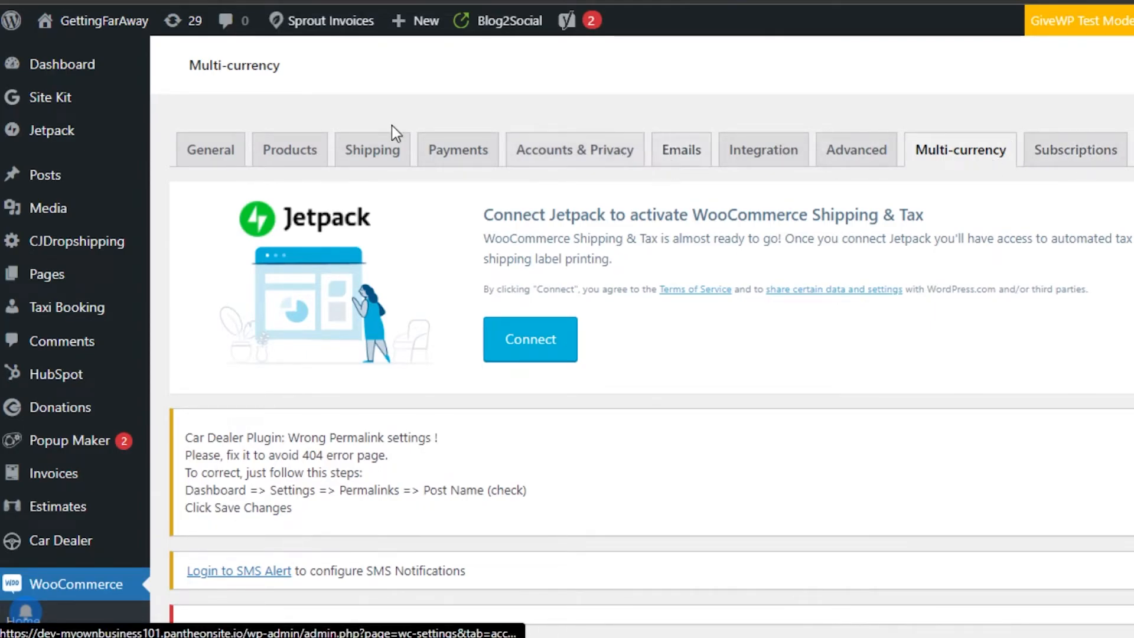
mouse_move(62, 295)
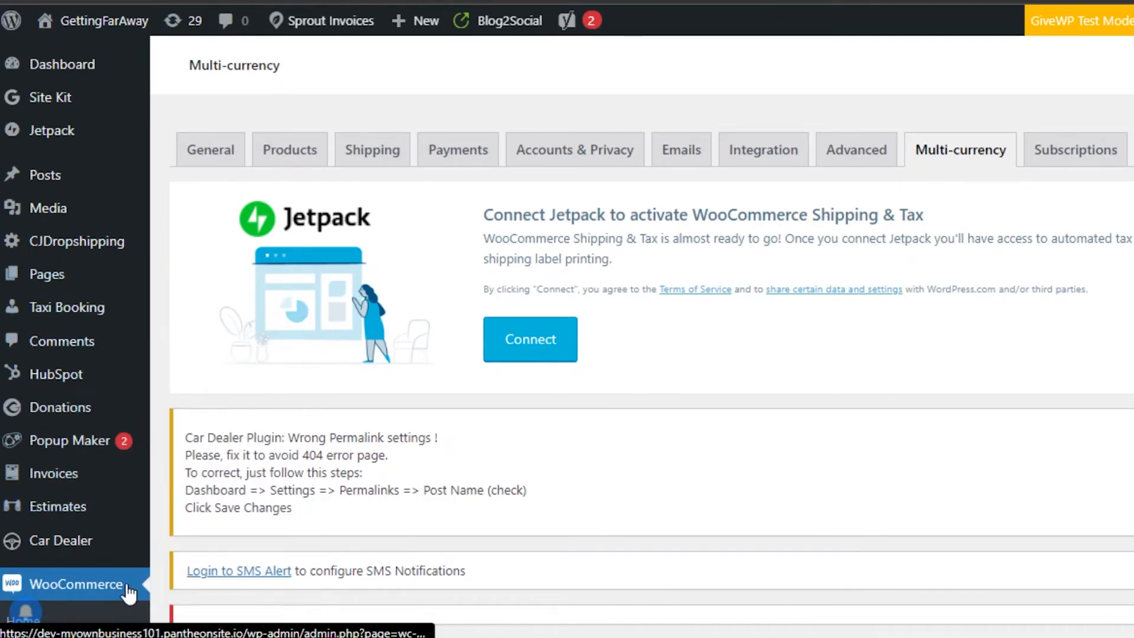
scroll(179, 107, down, 7)
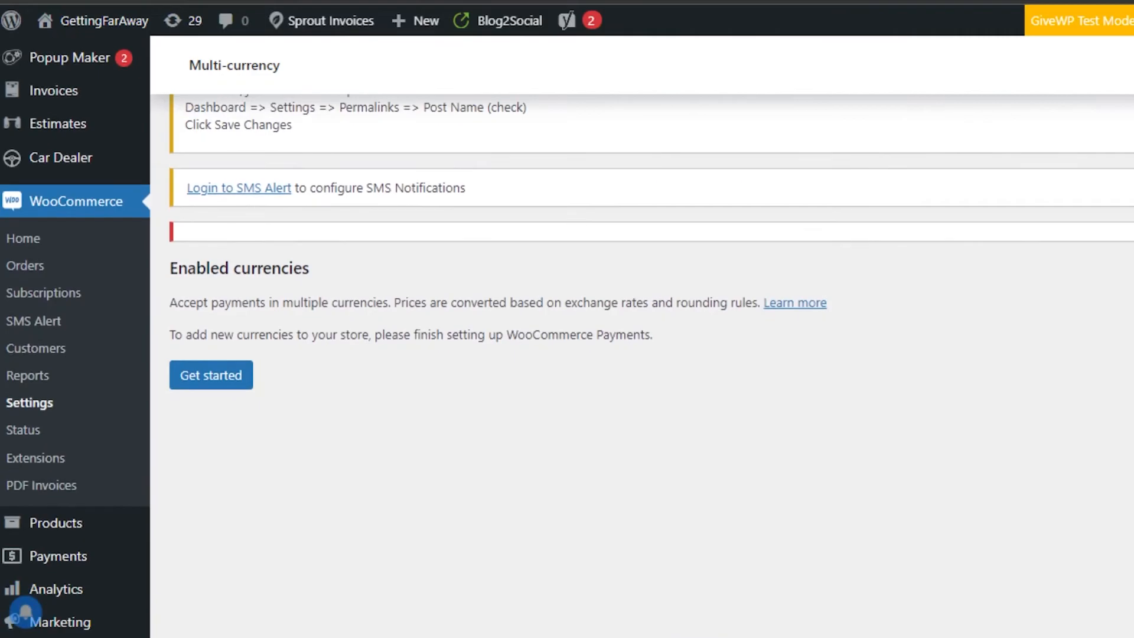
scroll(179, 107, up, 7)
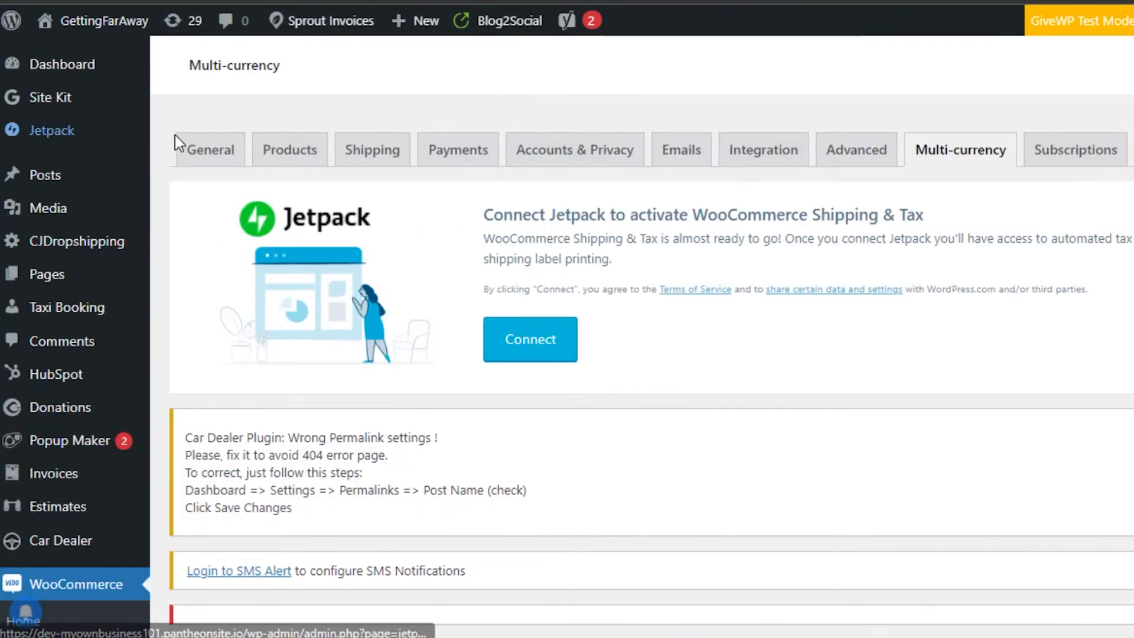
mouse_move(11, 20)
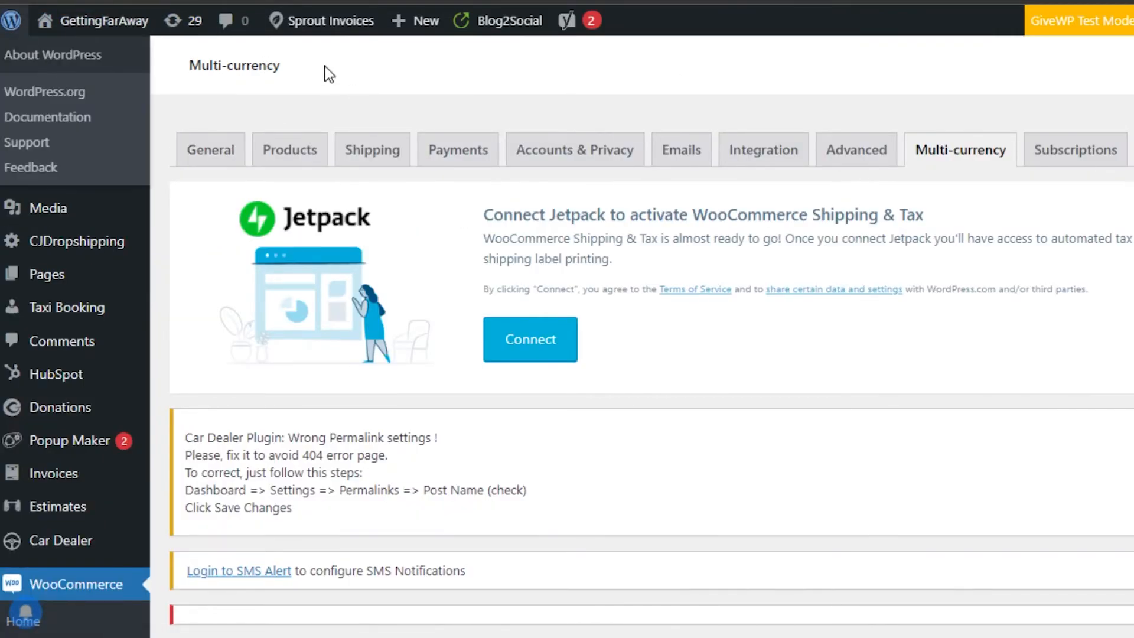
Revisit the store's general, payment and product settings.
click(200, 149)
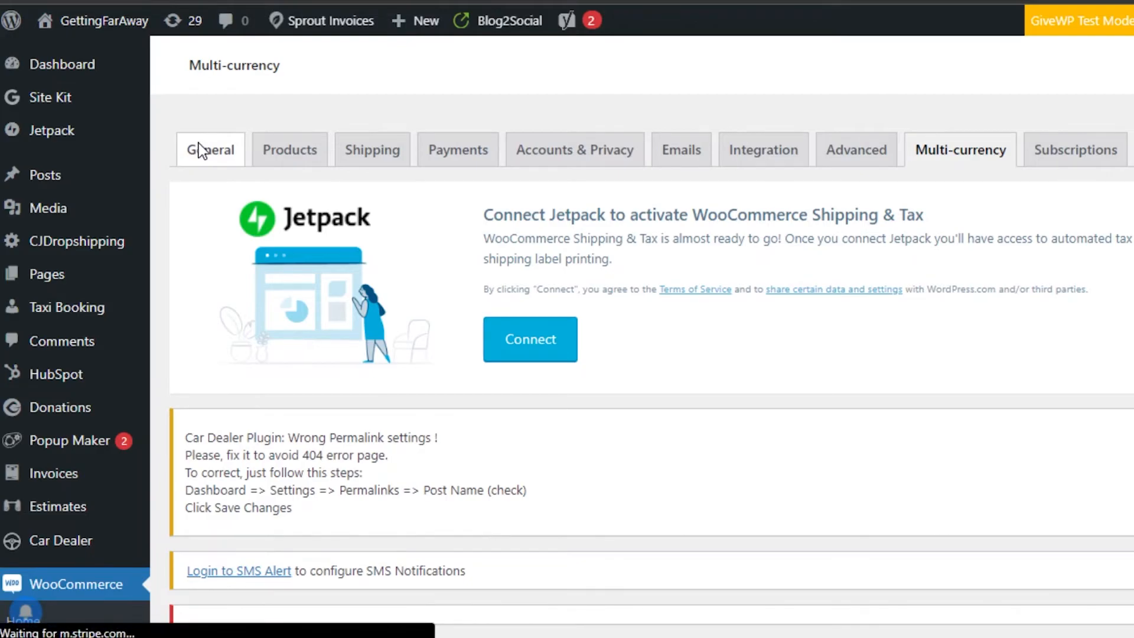
click(200, 151)
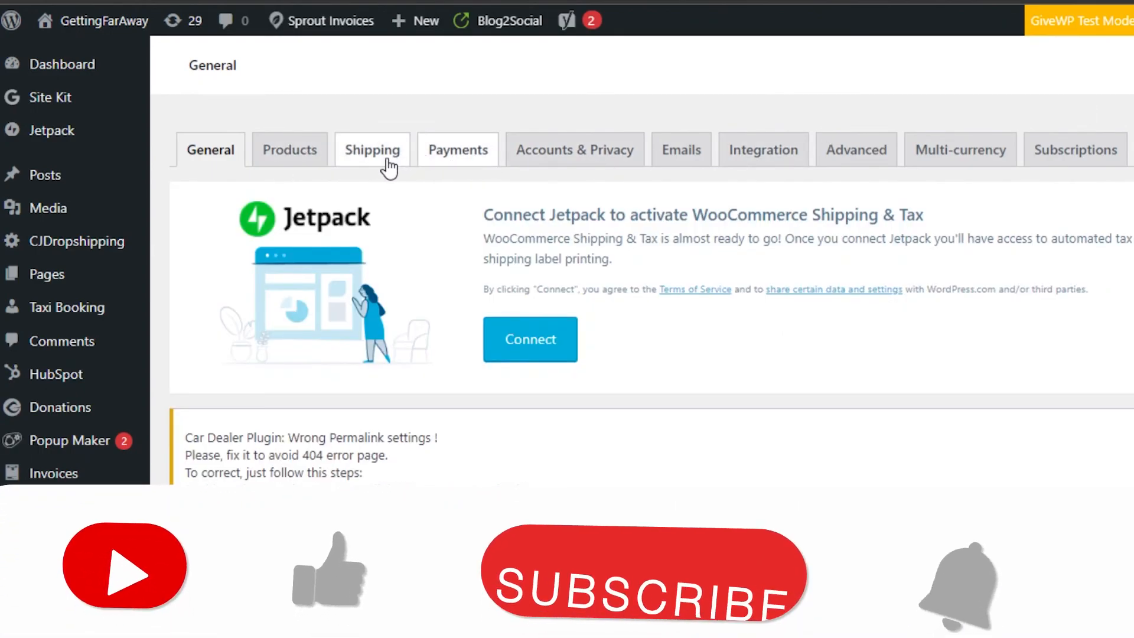
click(305, 167)
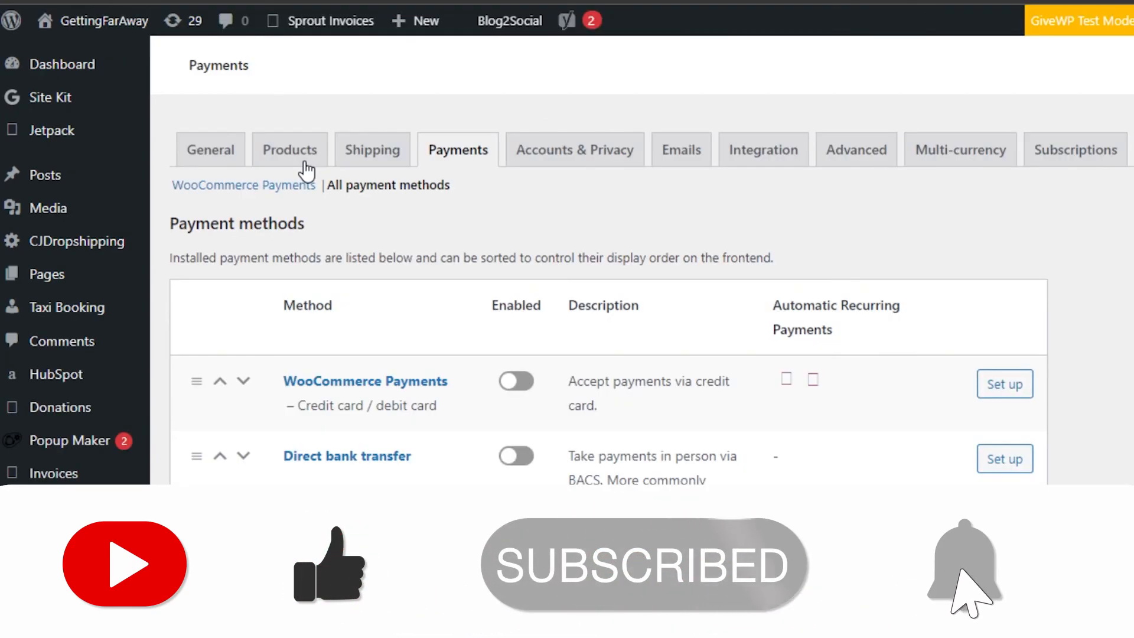